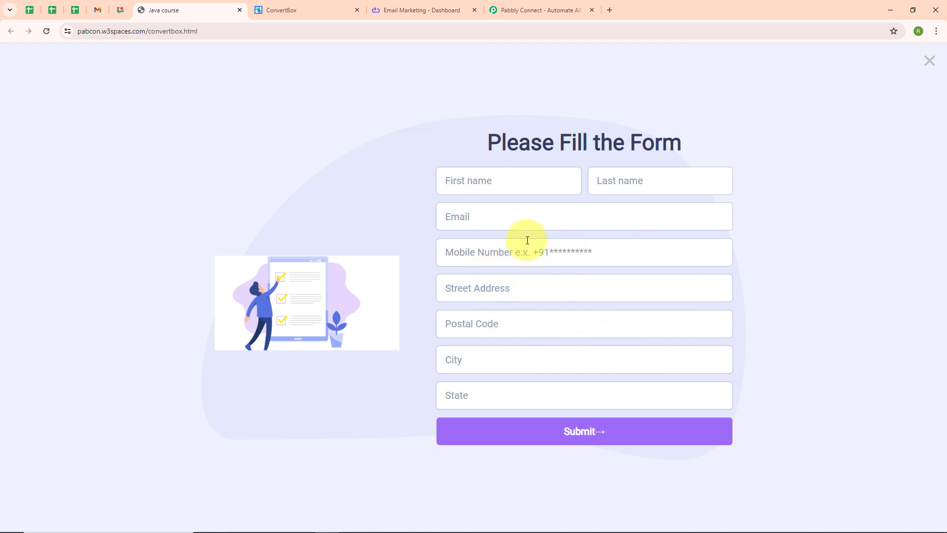
After previewing the ConvertBox lead form, switch to the Elastic Email contacts list.
left_click(383, 10)
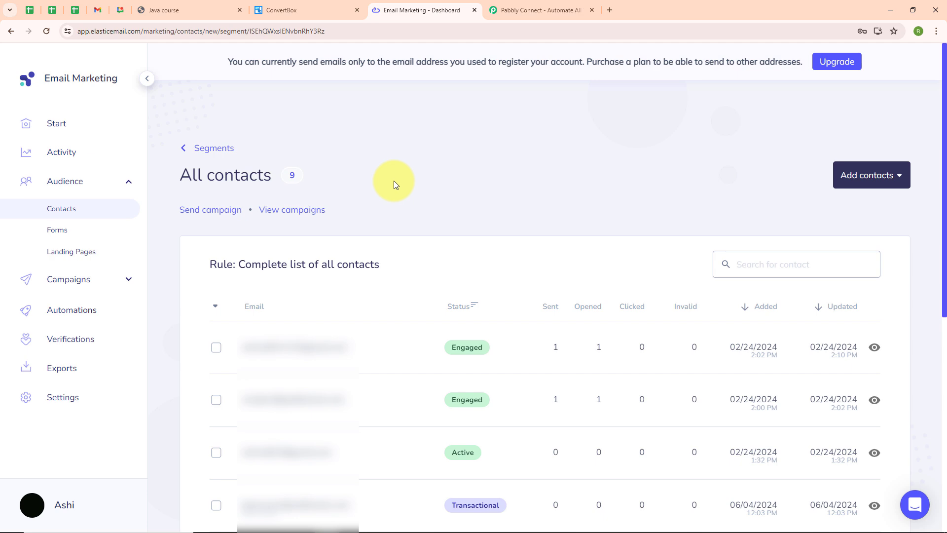
Leave the 9-contact Elastic Email list and bring up the Pabbly Connect website.
left_click(563, 8)
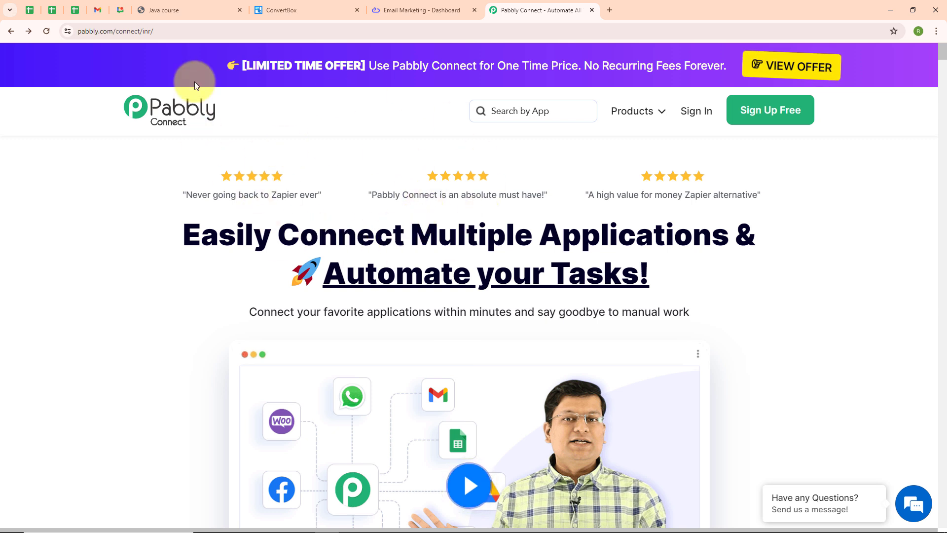
Sign in to Pabbly and launch Pabbly Connect from the All Pabbly Apps list.
left_click(215, 32)
key("ctrl+a")
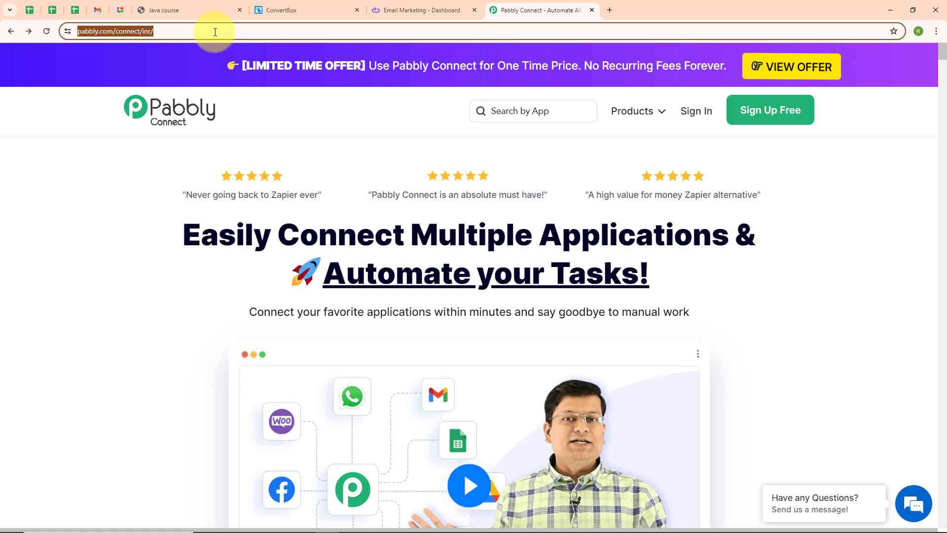
left_click(167, 214)
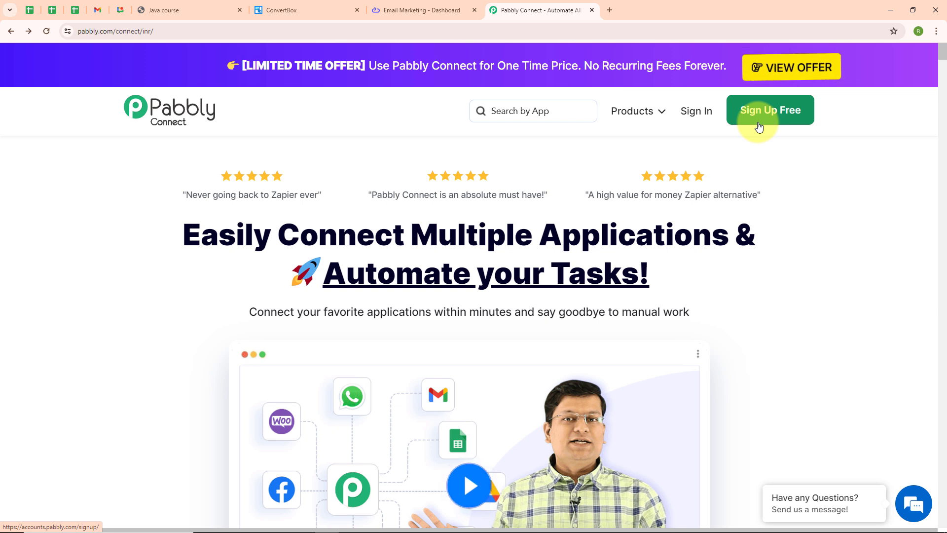
left_click(702, 111)
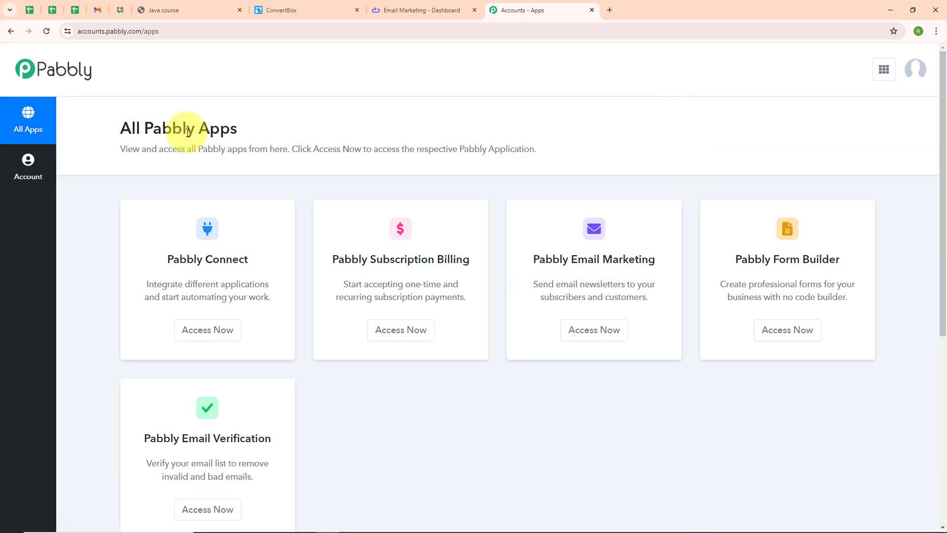
left_click_drag(122, 131, 275, 132)
left_click(275, 132)
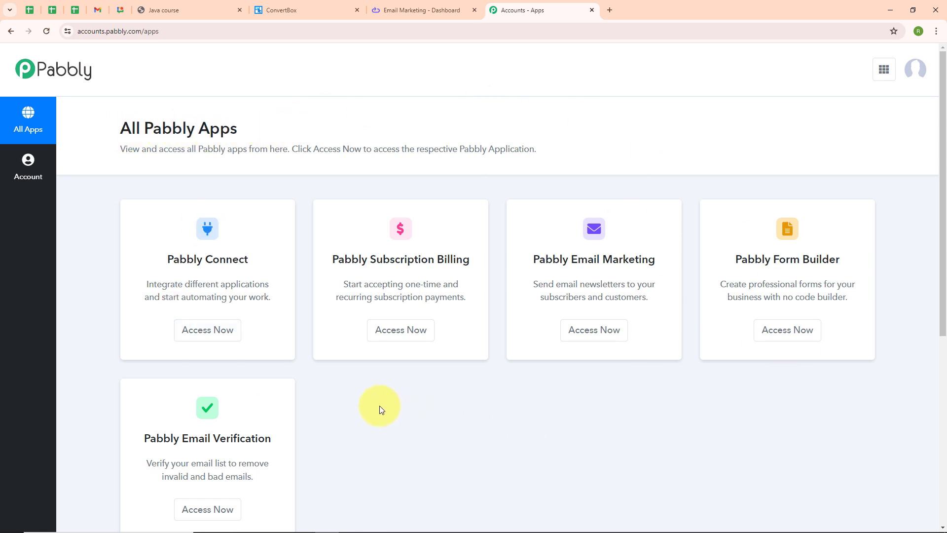
left_click(220, 334)
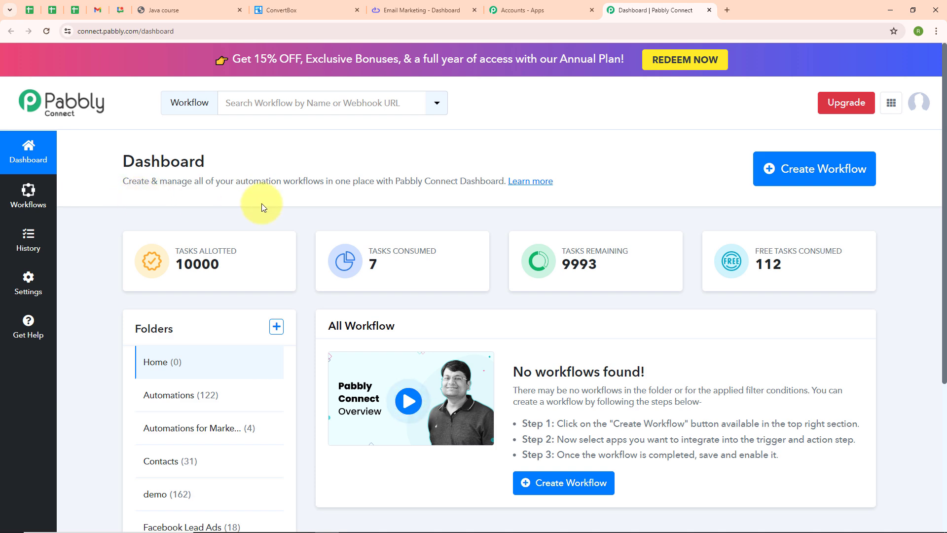
Create the workflow 'Create Elastic Email Contact on ConvertBox Form Submission' in the Automations folder.
left_click(793, 183)
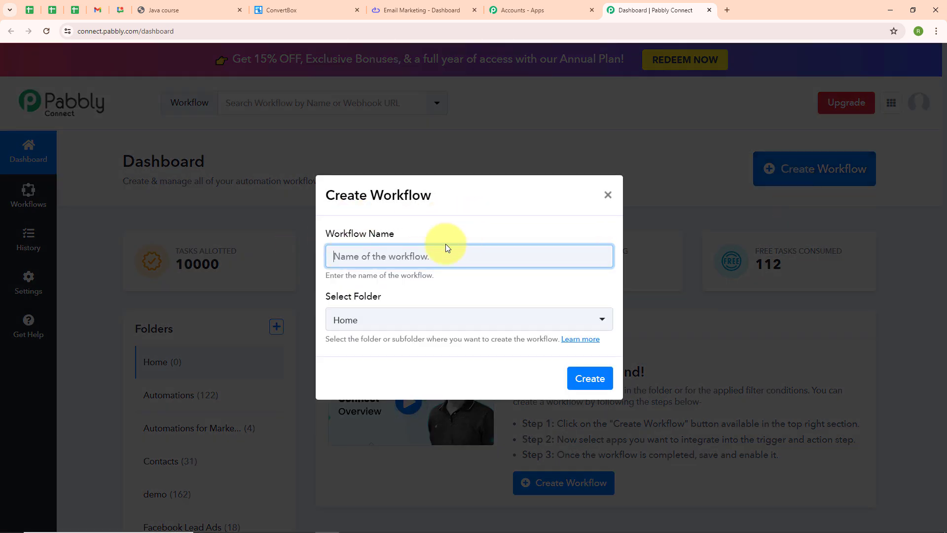
type("Create Elastic Email Contact on ConvertBox Form Submission")
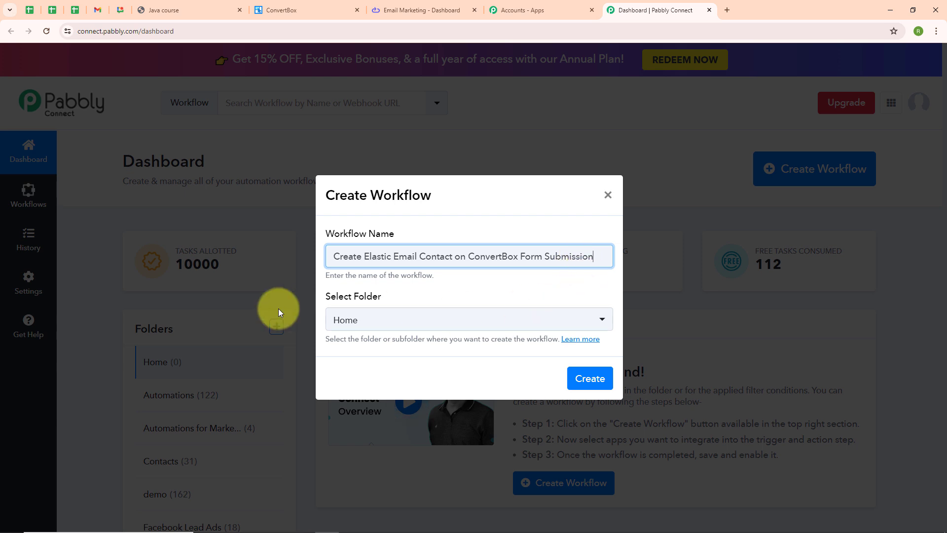
left_click(393, 315)
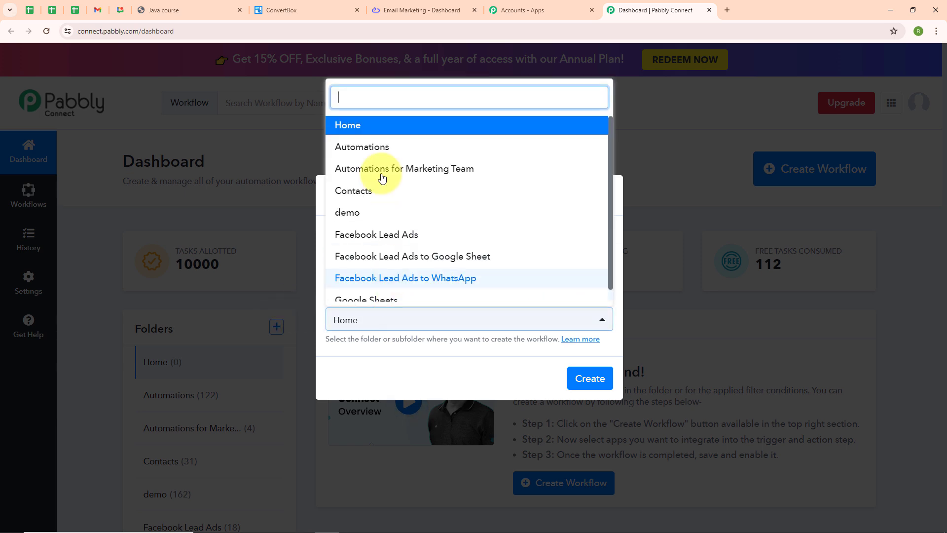
left_click(376, 147)
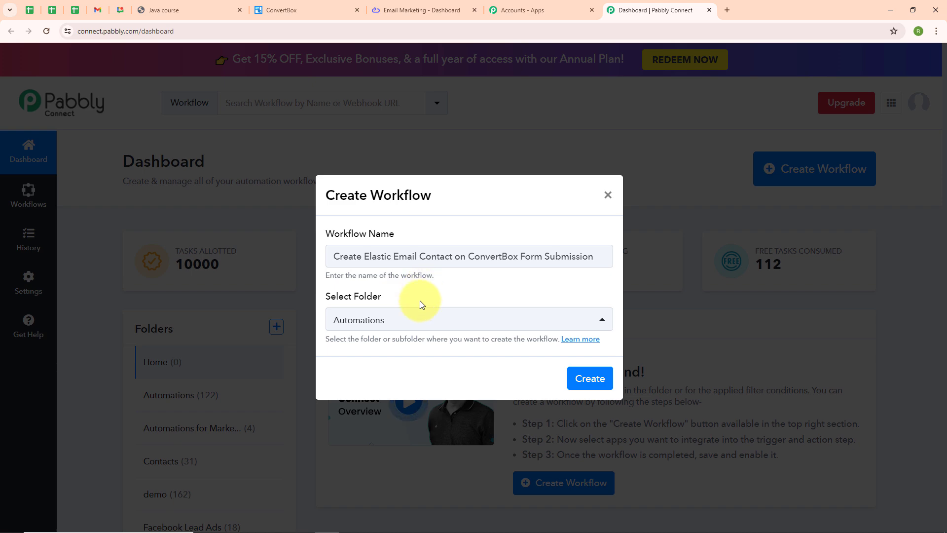
left_click(594, 378)
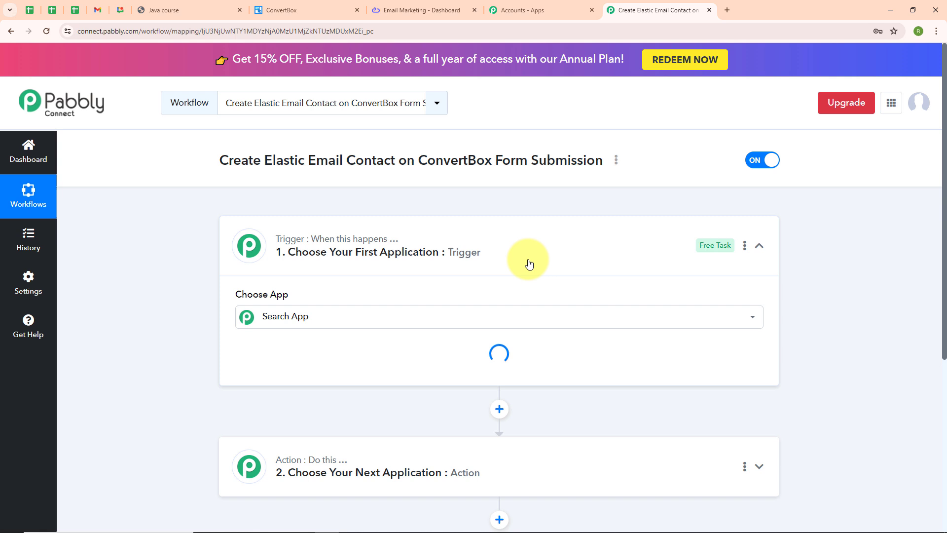
left_click(762, 247)
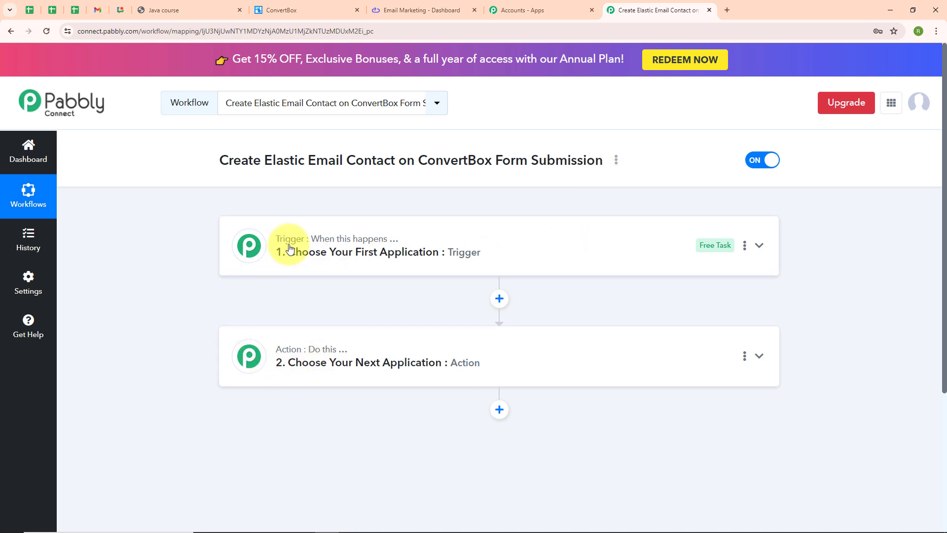
Review the collapsed workflow showing its empty trigger and action steps.
mouse_move(292, 251)
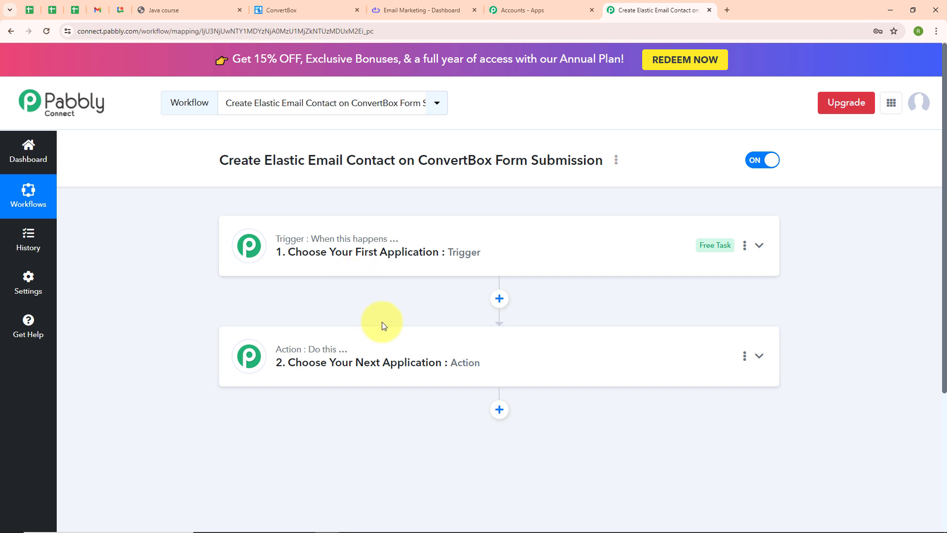
Set the trigger to ConvertBox with the New Lead Submission event, revealing its webhook URL.
left_click(762, 246)
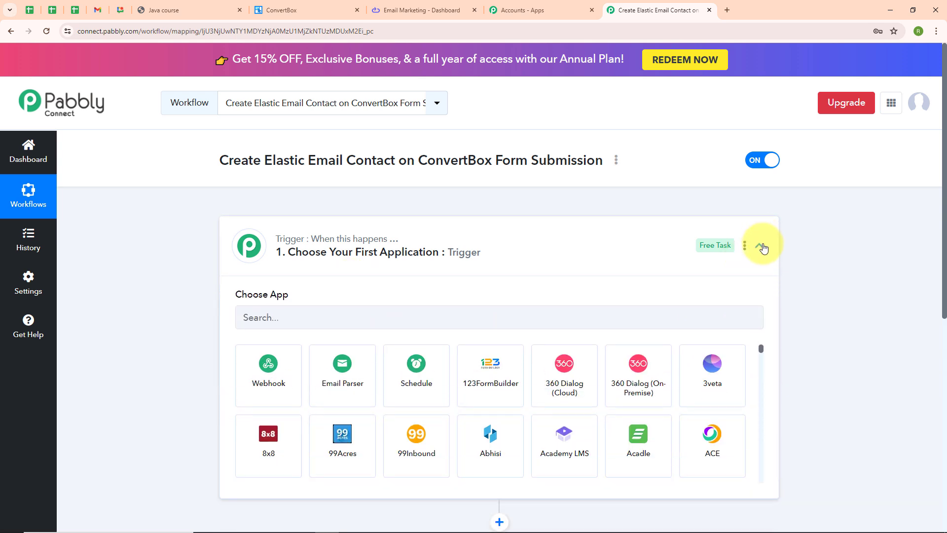
left_click(242, 318)
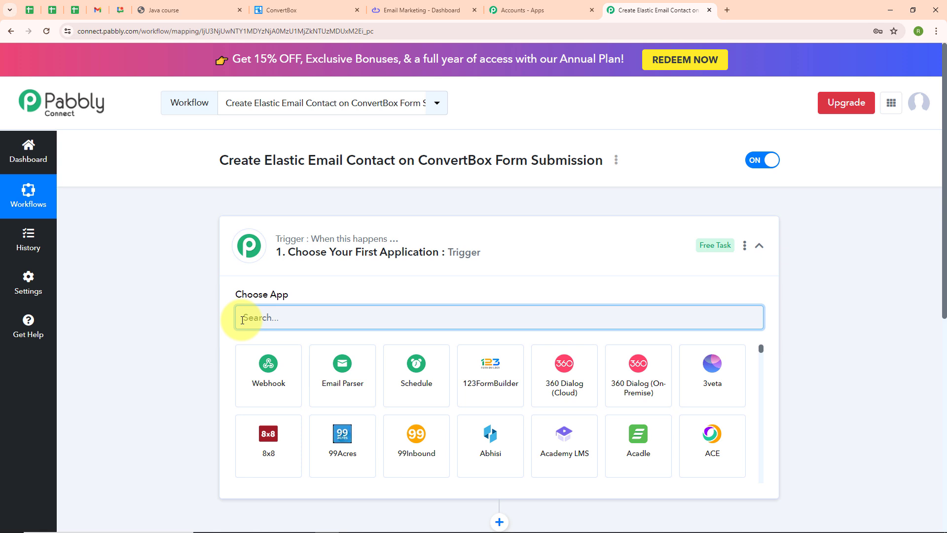
type("Conv")
left_click(565, 364)
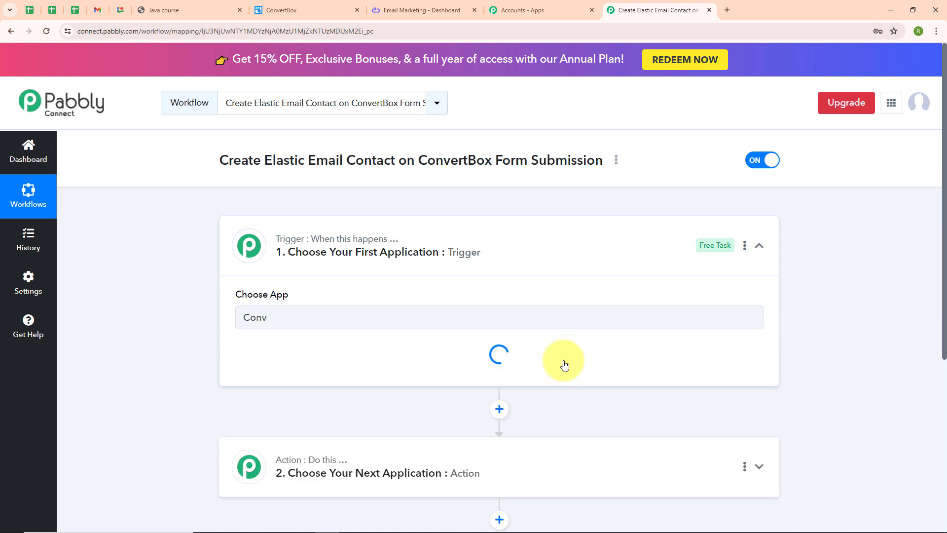
left_click(255, 372)
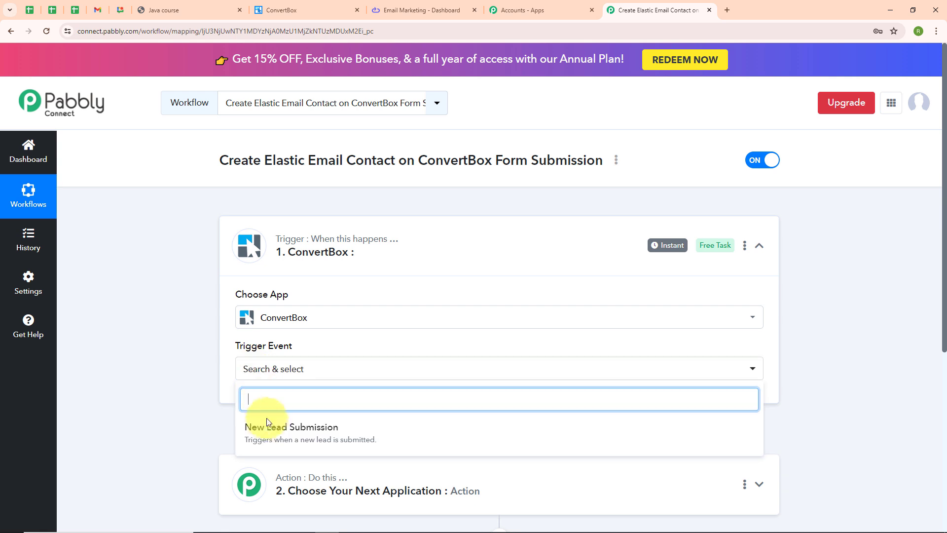
left_click(270, 435)
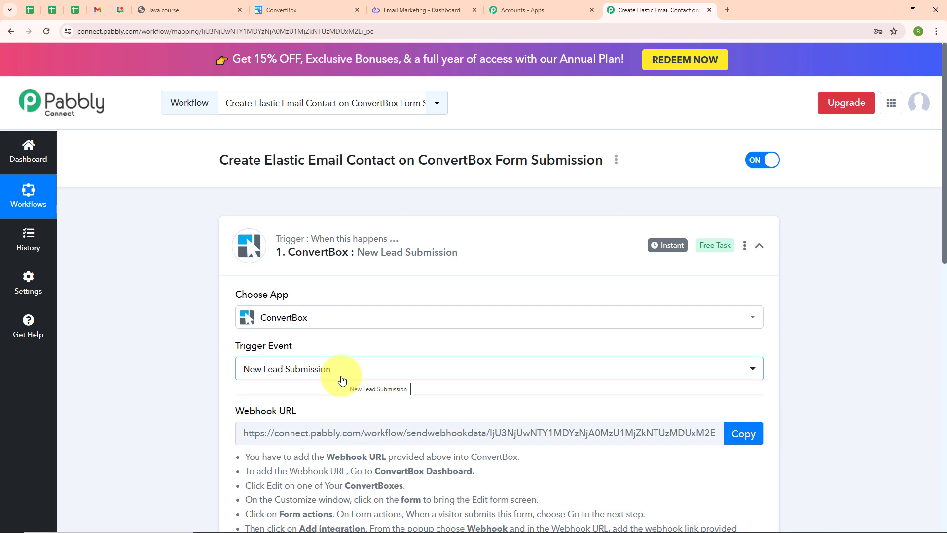
scroll(610, 360, "down", 1)
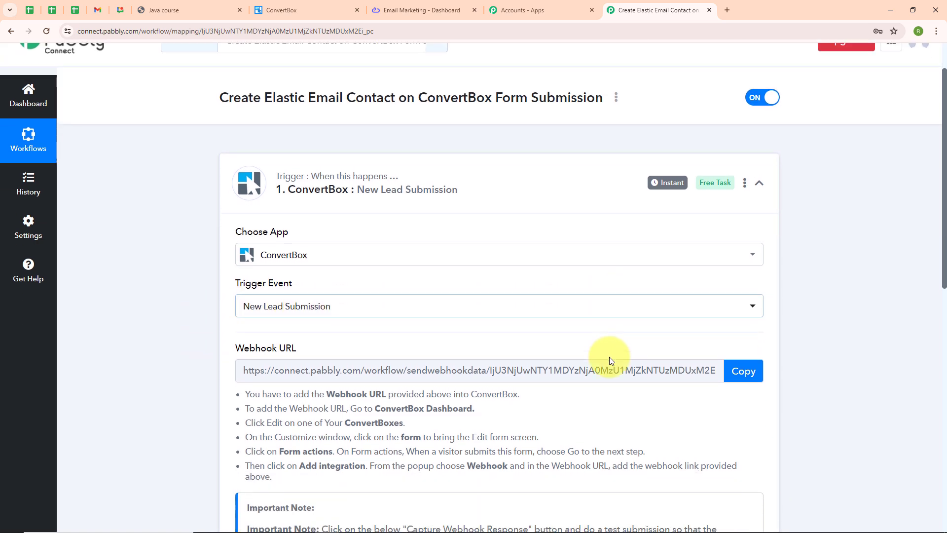
scroll(610, 360, "down", 1)
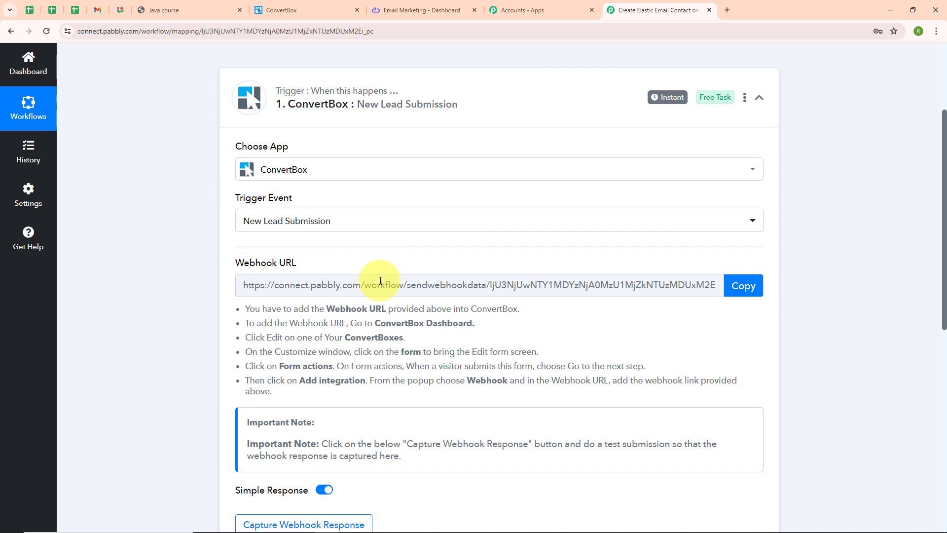
left_click_drag(245, 309, 345, 399)
Open thereespacesbox from the threespacegrp group on the ConvertBox dashboard for editing.
left_click(352, 247)
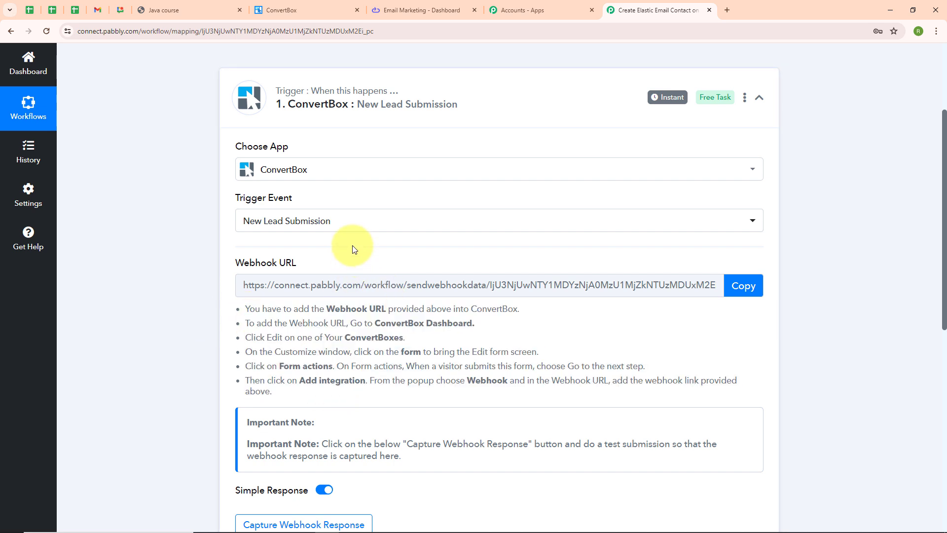
left_click(298, 12)
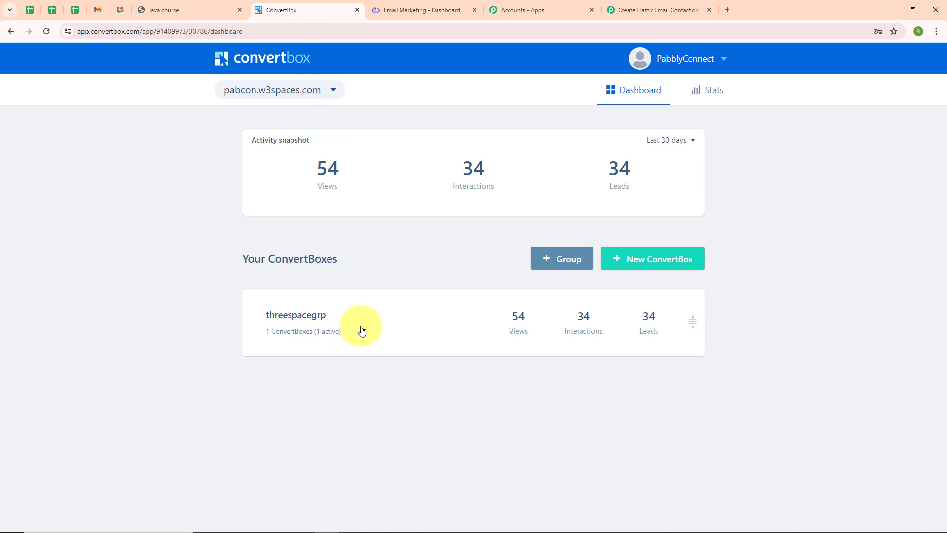
left_click(437, 325)
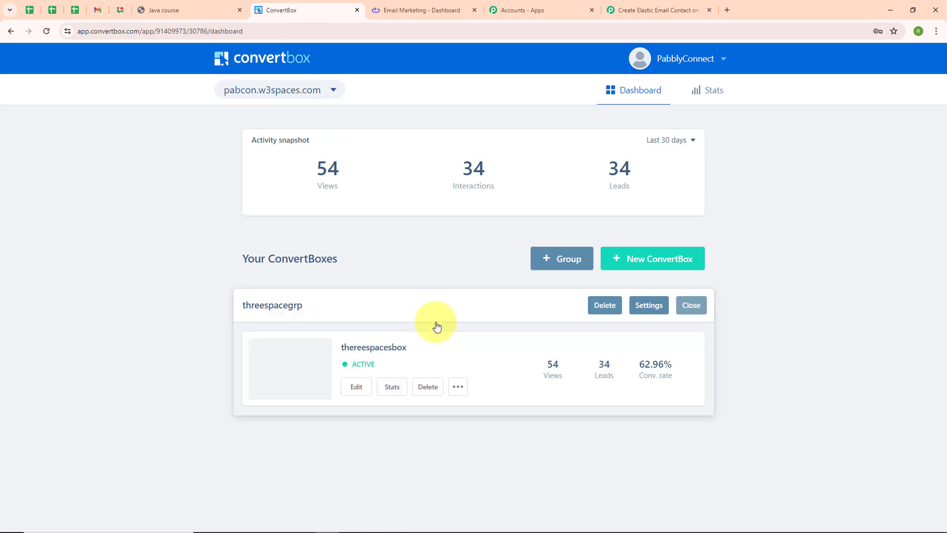
left_click(355, 387)
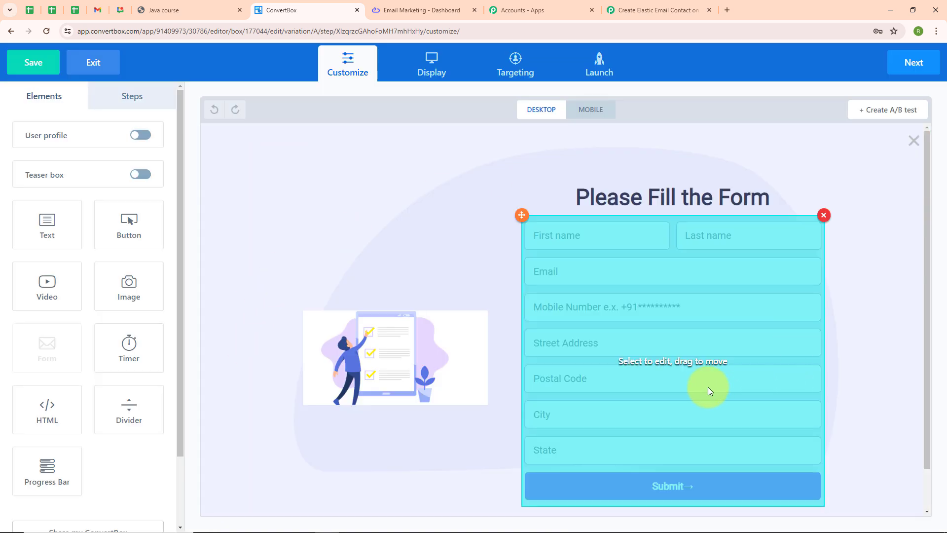
Open the form's settings, keep Go to next step as submit action, and view its integrations.
left_click(688, 323)
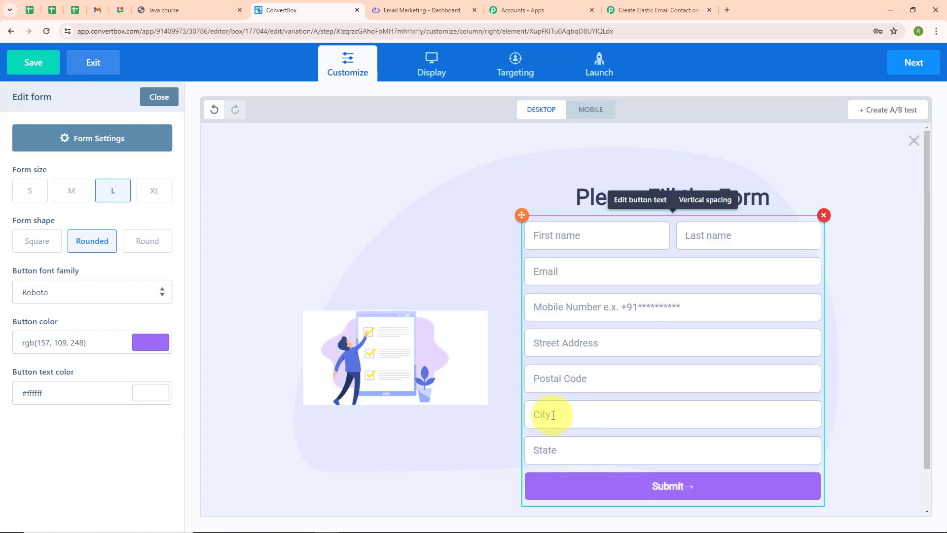
left_click(146, 138)
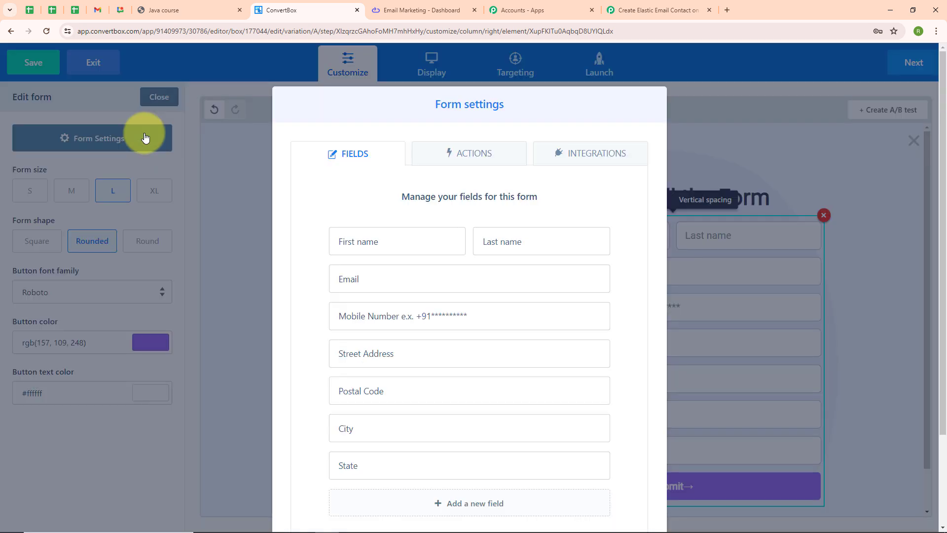
left_click(463, 159)
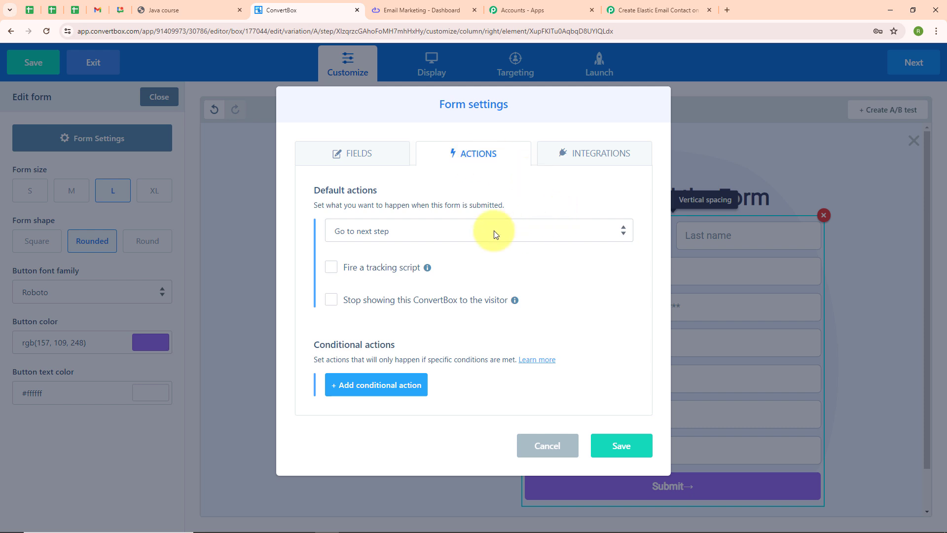
left_click(463, 230)
left_click(449, 248)
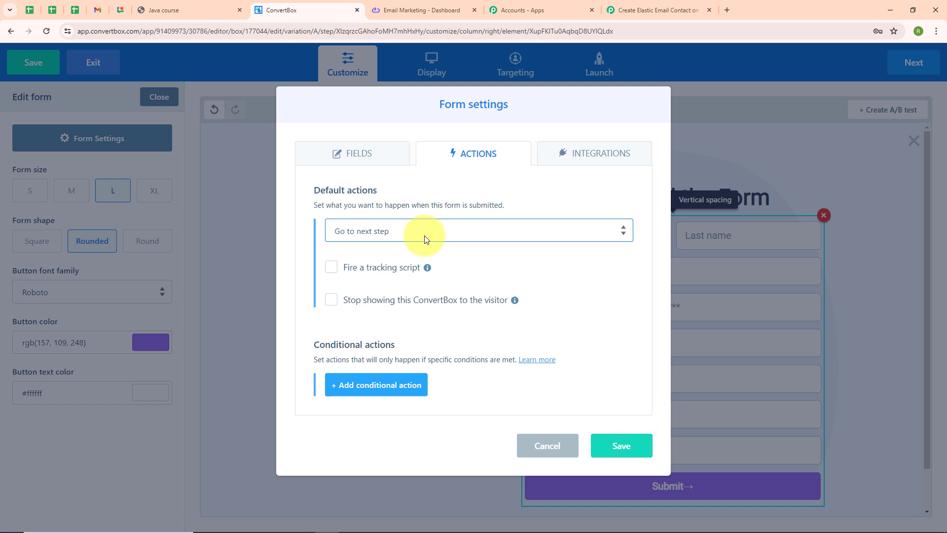
left_click(613, 156)
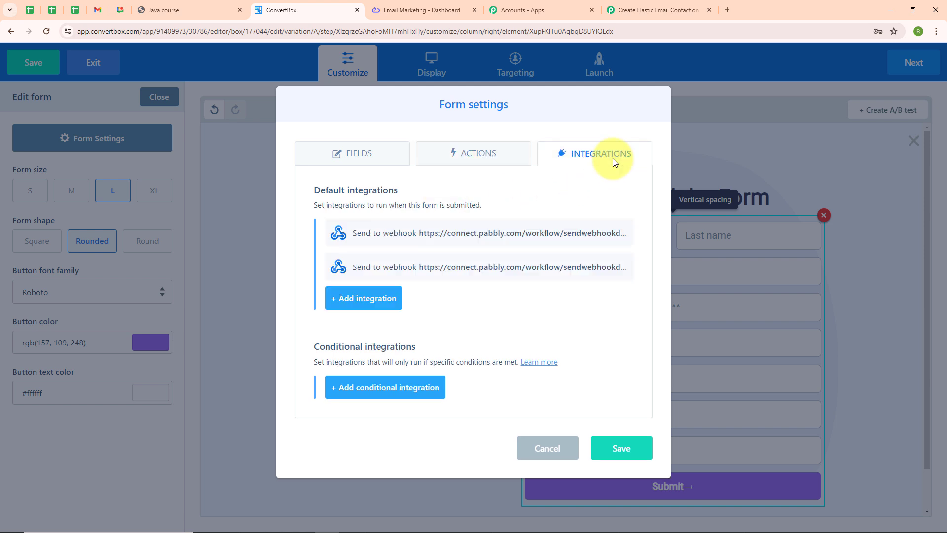
Start a new Webhooks integration on the lead form.
left_click(364, 304)
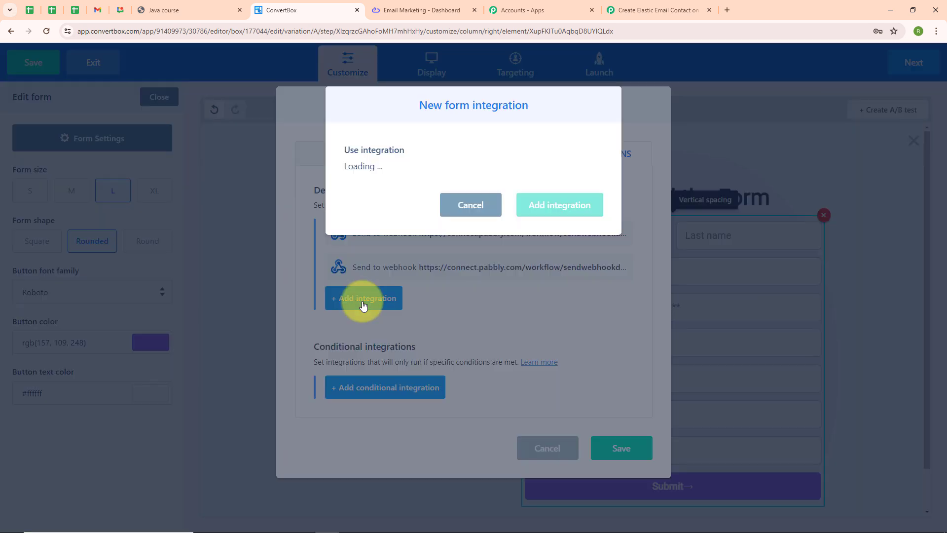
left_click(410, 177)
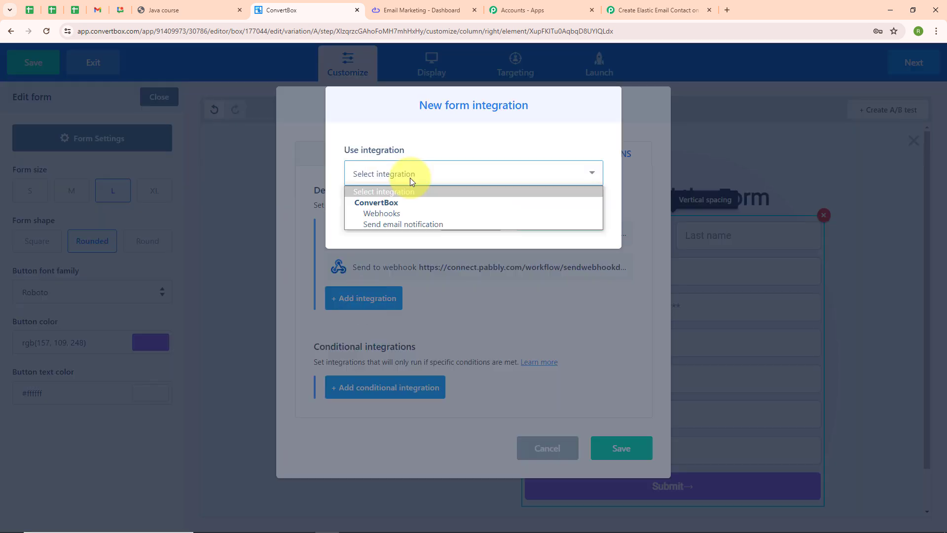
left_click(408, 213)
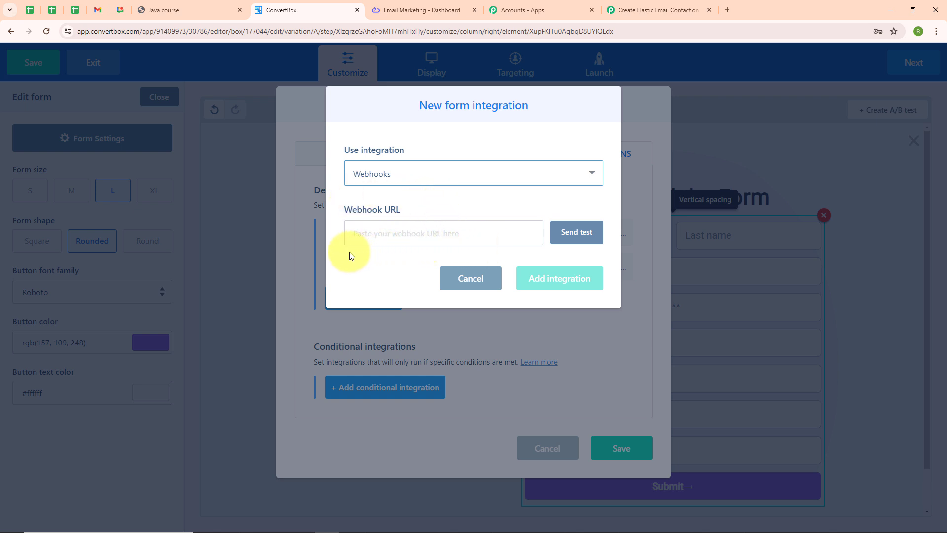
Use the Pabbly trigger's webhook URL as the Webhook URL, add the integration, and save.
left_click(640, 2)
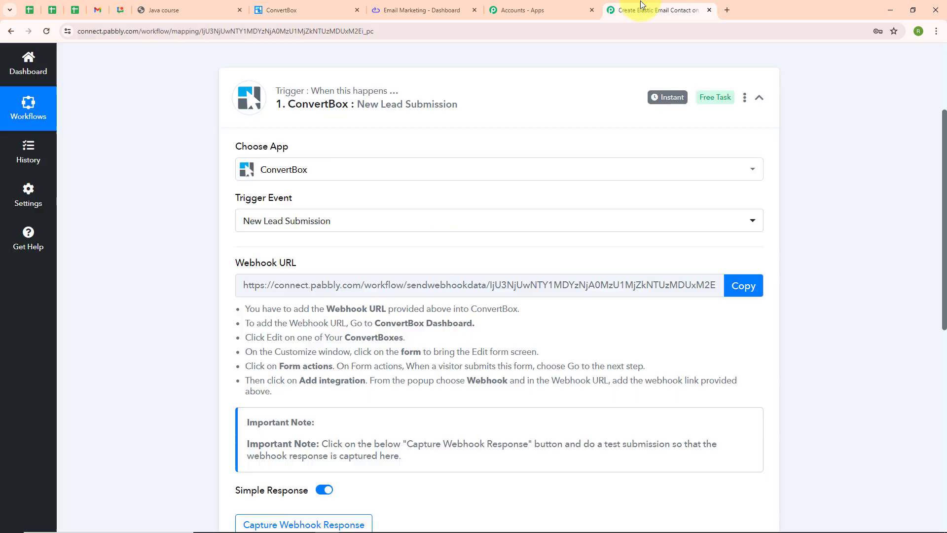
left_click(745, 286)
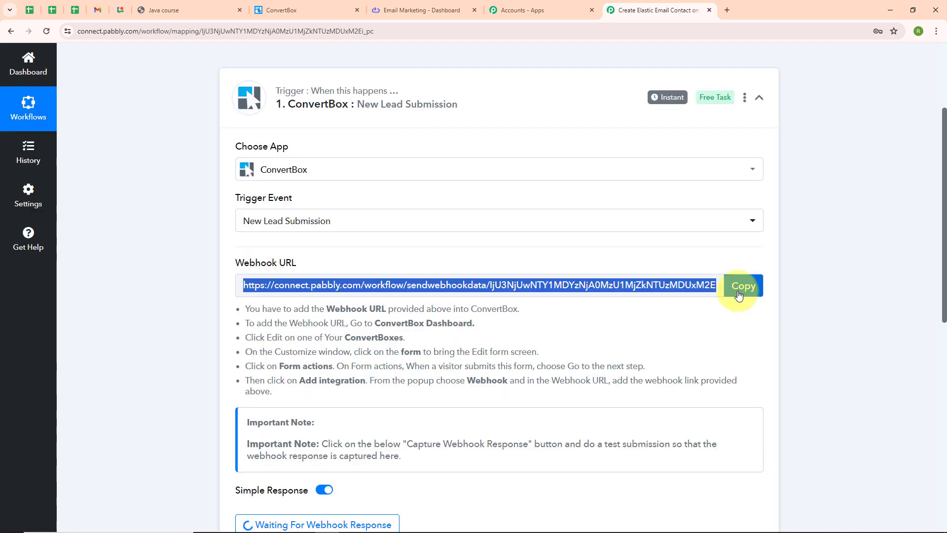
left_click(284, 10)
left_click(428, 238)
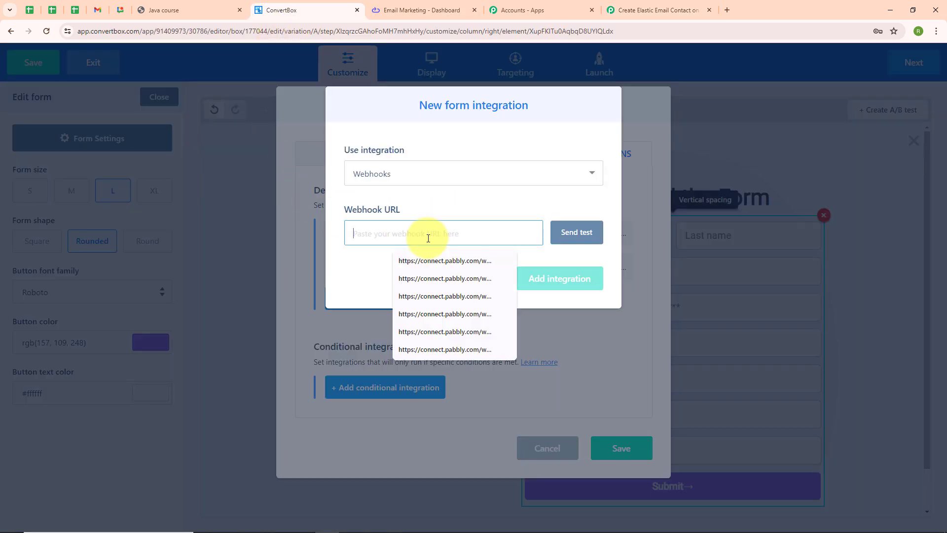
left_click(400, 260)
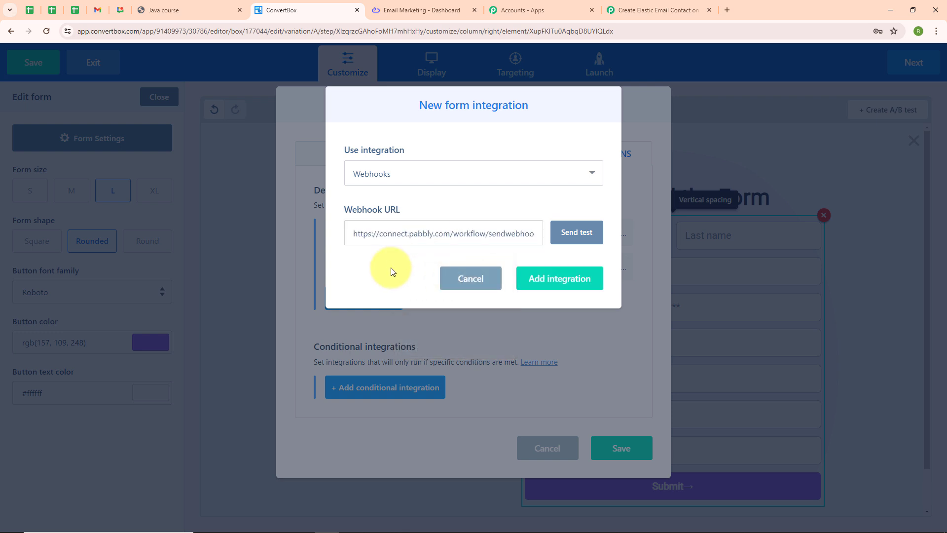
left_click(568, 279)
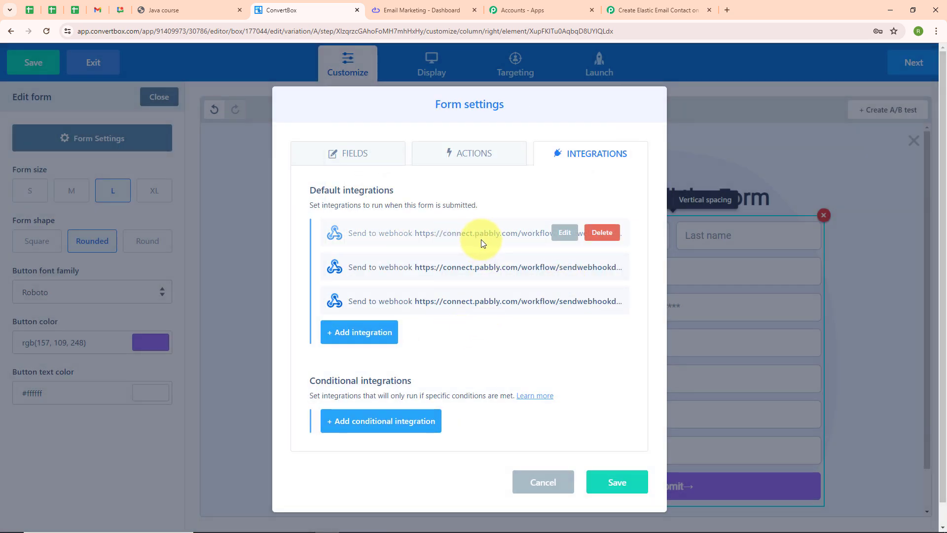
left_click(616, 484)
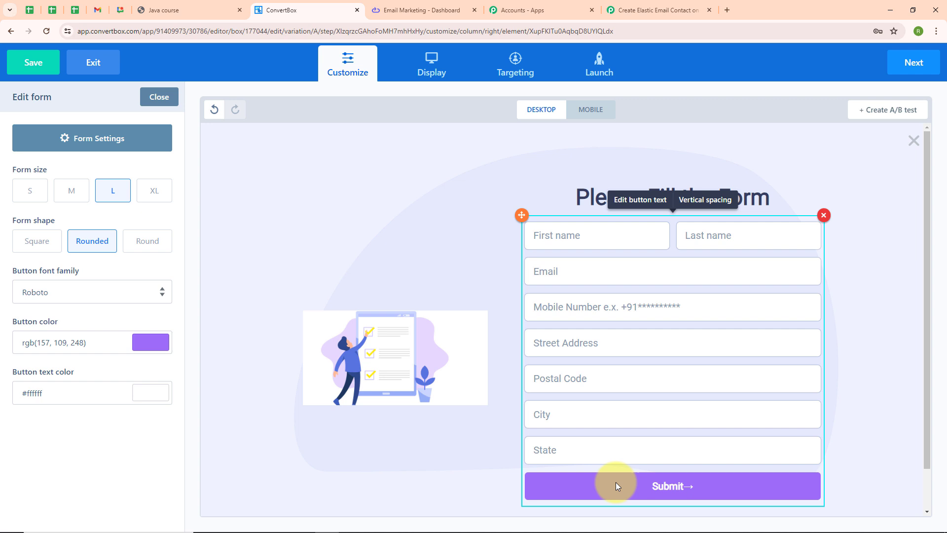
Advance through Display, Targeting and Launch, finish saving thereespacesbox, and return to the dashboard.
left_click(915, 63)
left_click(917, 65)
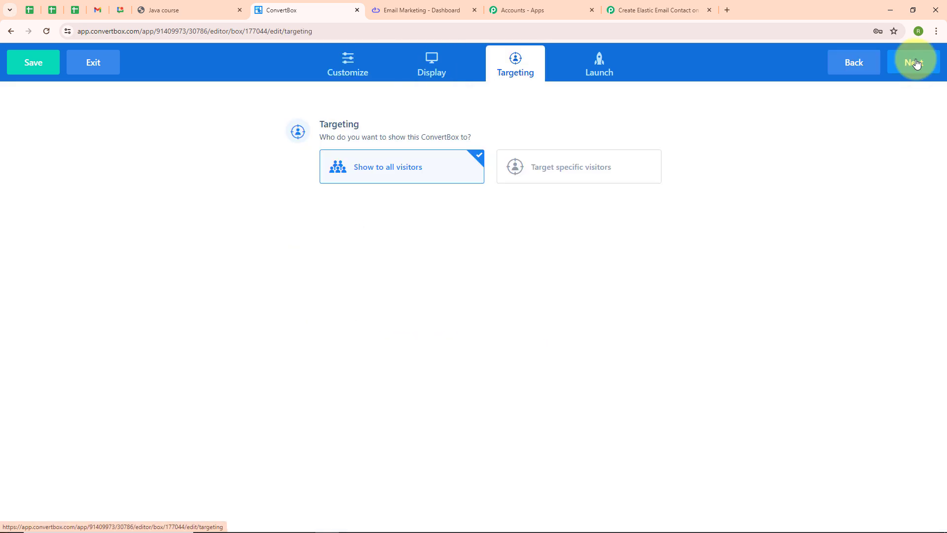
left_click(916, 64)
left_click(916, 68)
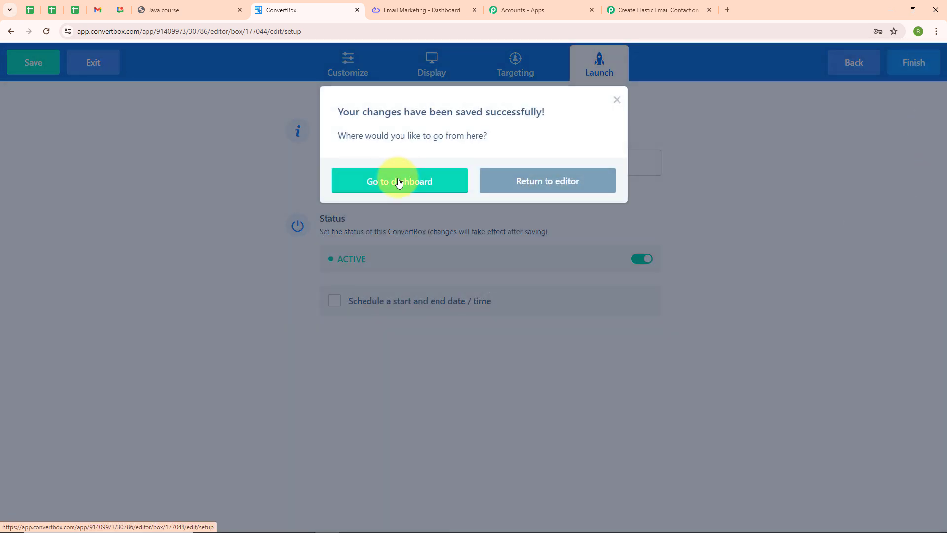
left_click(399, 182)
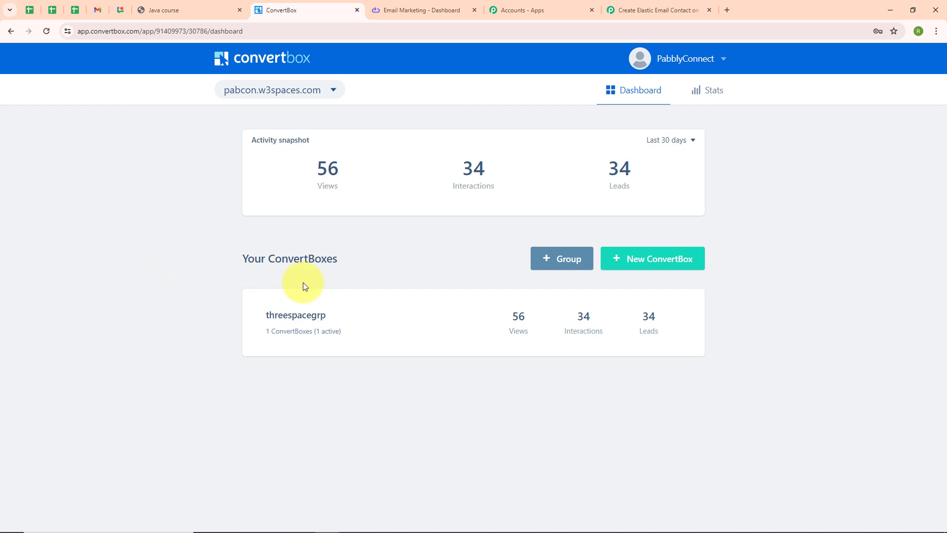
Confirm Pabbly is waiting for a webhook response, then show the live Please Fill the Form page.
left_click(653, 10)
scroll(443, 239, "down", 4)
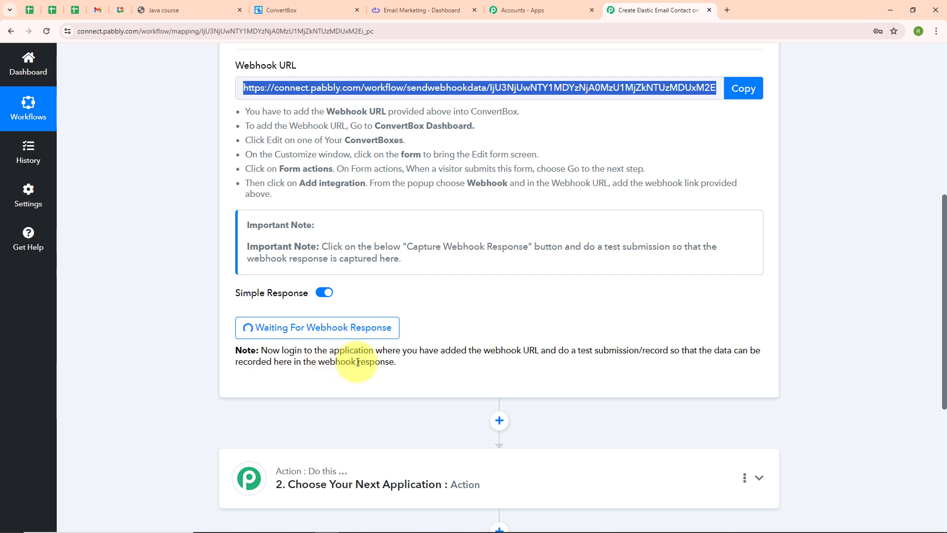
left_click(204, 3)
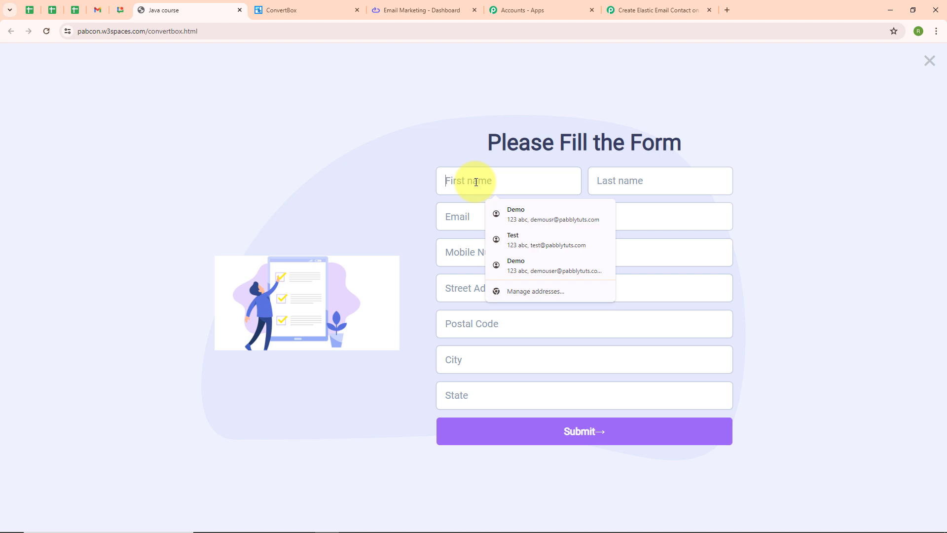
Enter the dummy lead's first and last name, e-mail address and mobile number.
type("Dummy")
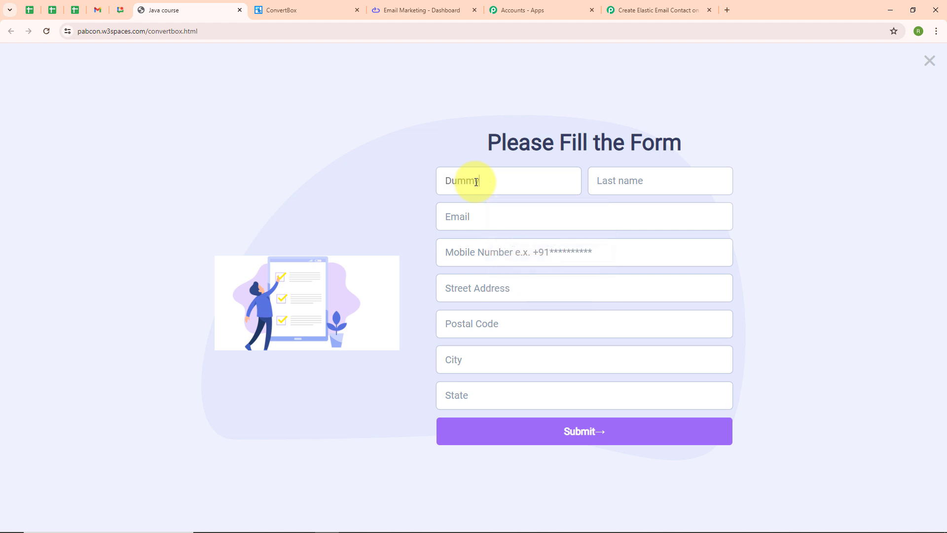
left_click(682, 180)
type("Lead")
left_click(550, 222)
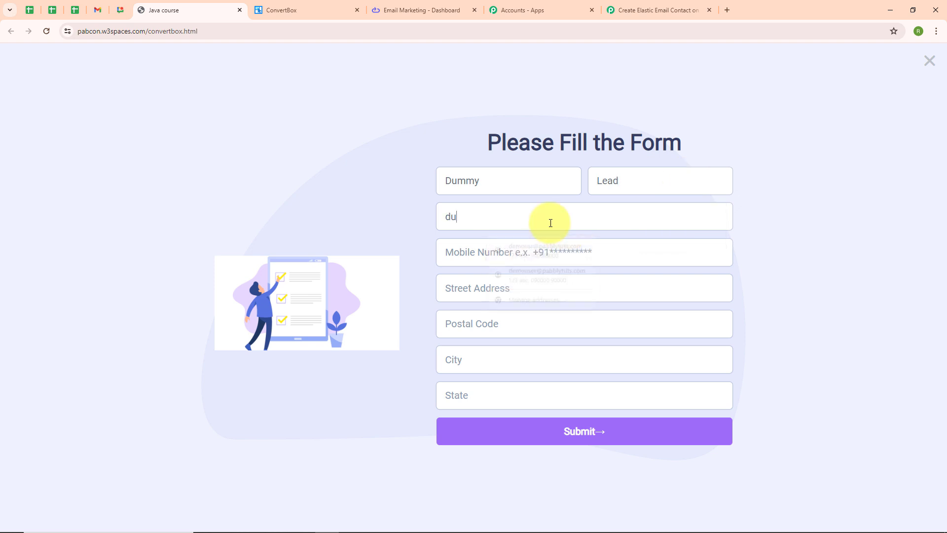
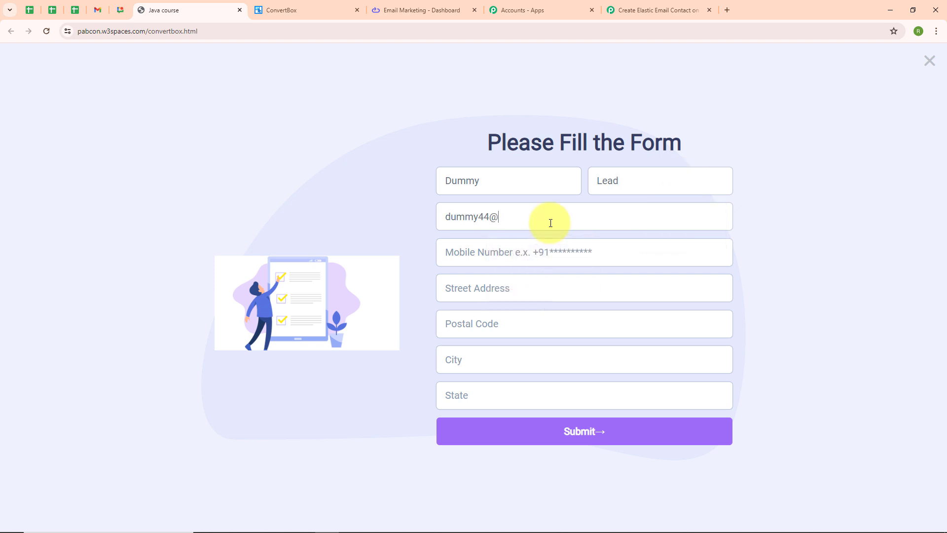
left_click(489, 252)
type("+918888888888")
Fill in the lead's street address, postal code, city and state, then submit the form.
left_click(484, 294)
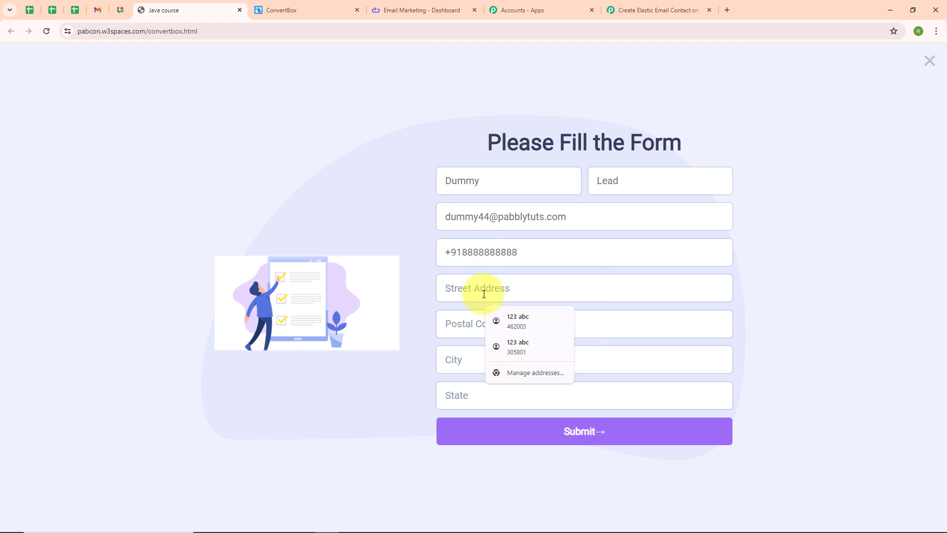
type("456 XYZ")
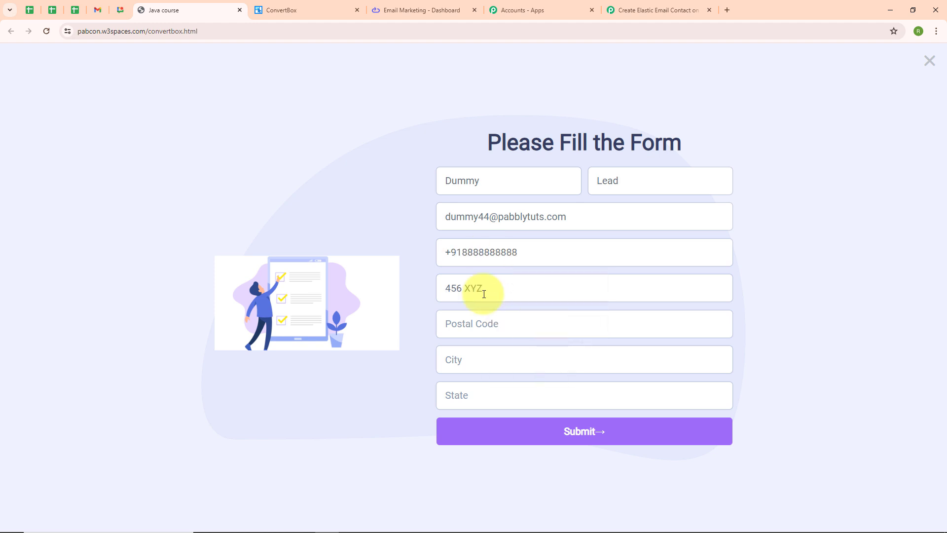
left_click(483, 320)
type("462003")
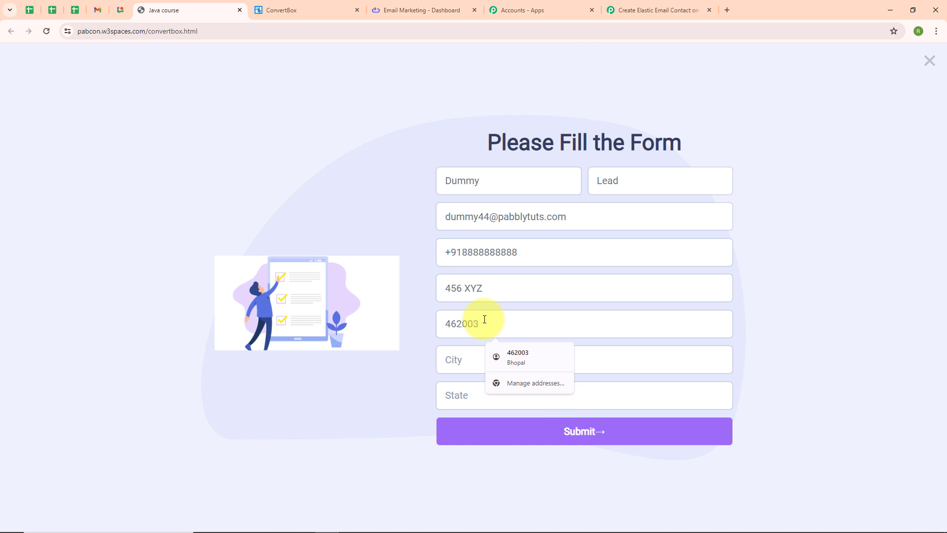
left_click(476, 357)
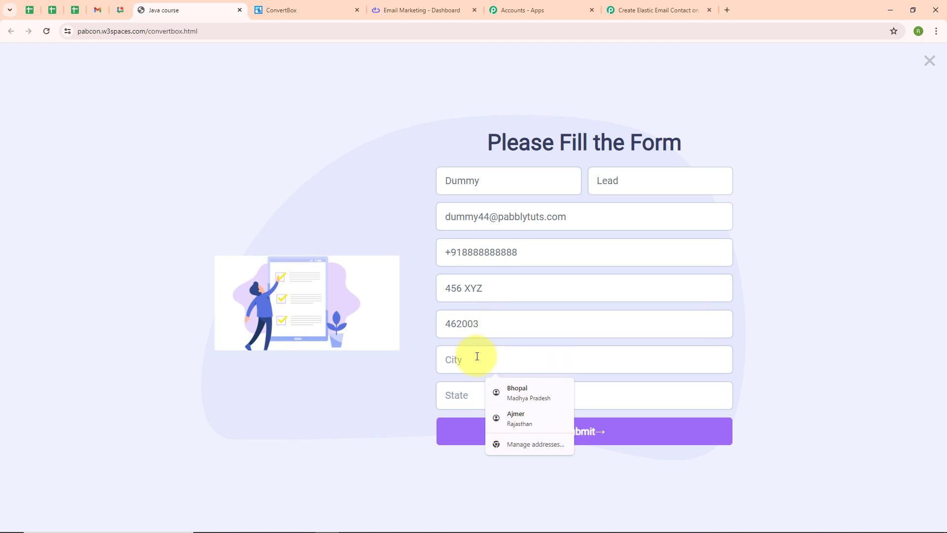
type("Bhopal")
left_click(470, 385)
type("Ma")
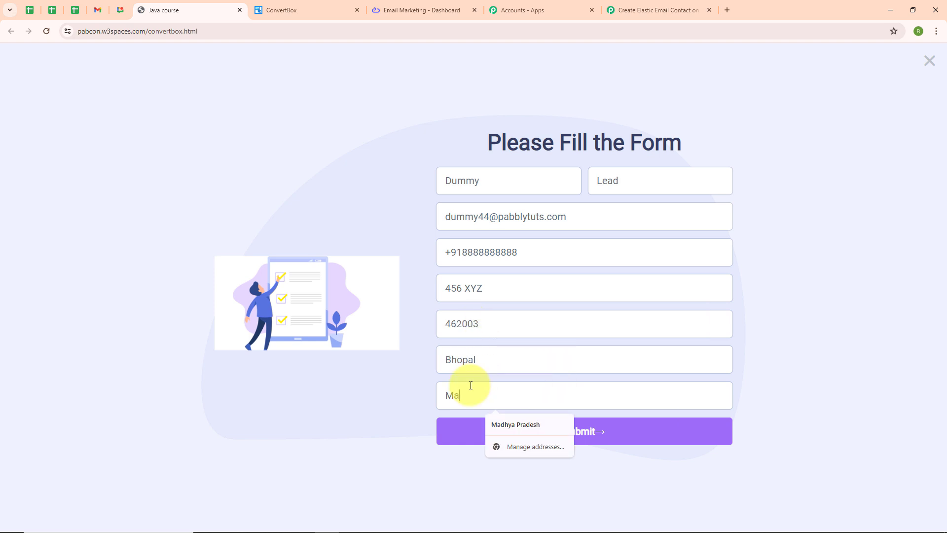
type("dhya Pradesh")
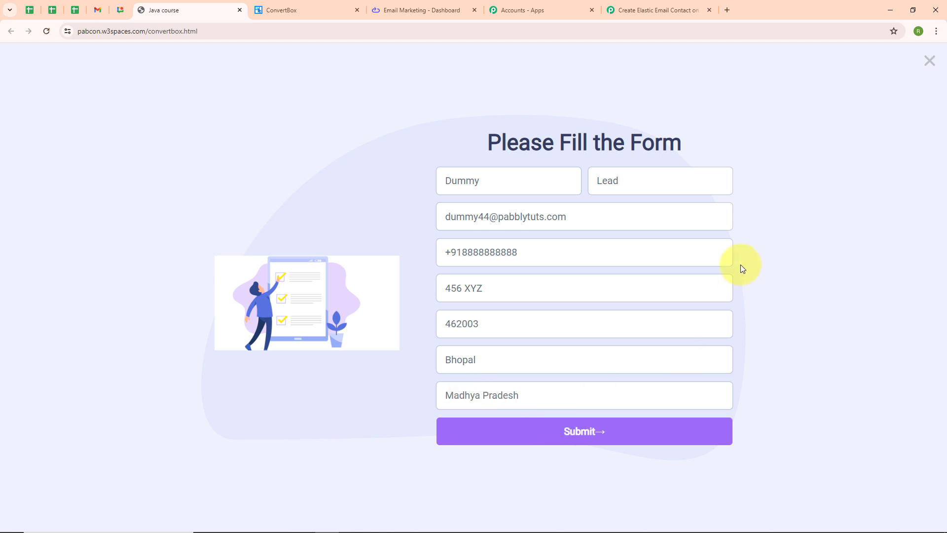
left_click(592, 441)
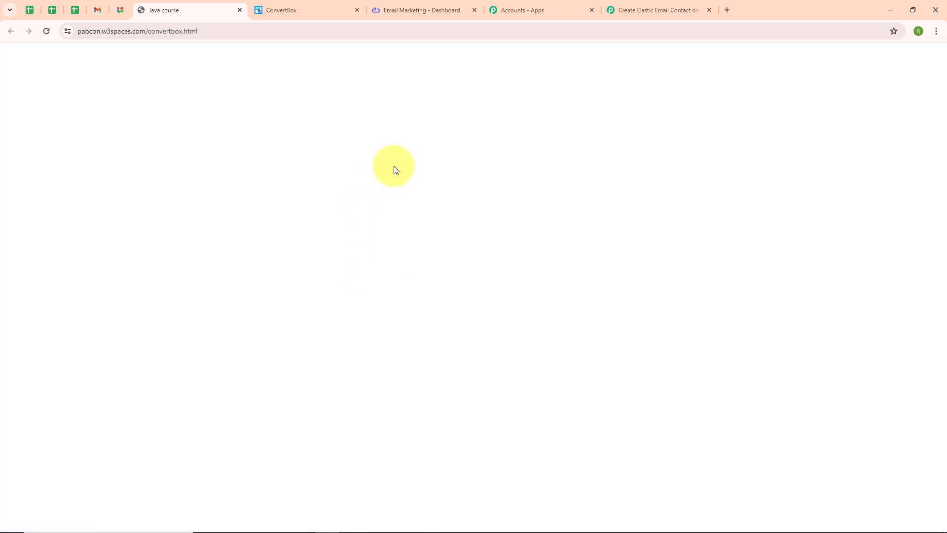
Review the lead fields captured in Response A, then collapse the ConvertBox trigger step.
left_click(677, 6)
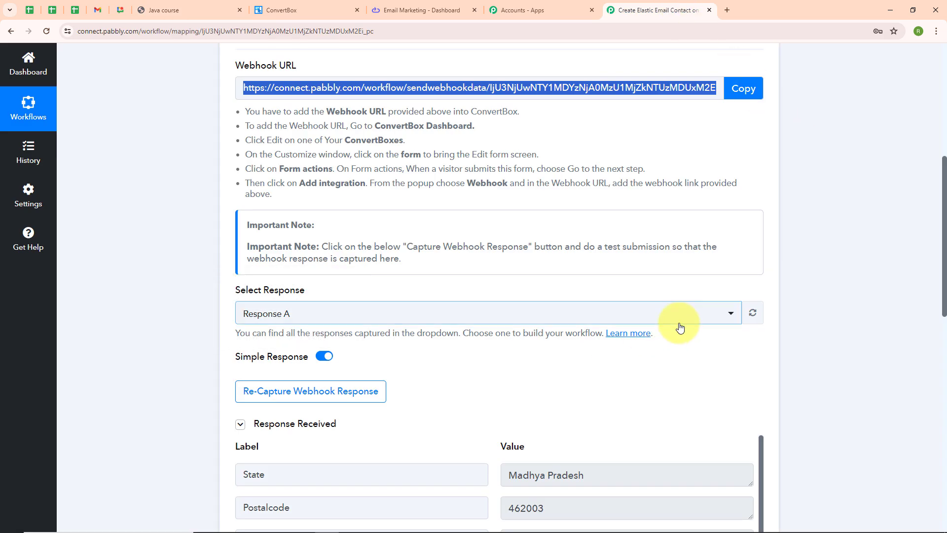
scroll(678, 321, "down", 2)
scroll(679, 326, "down", 2)
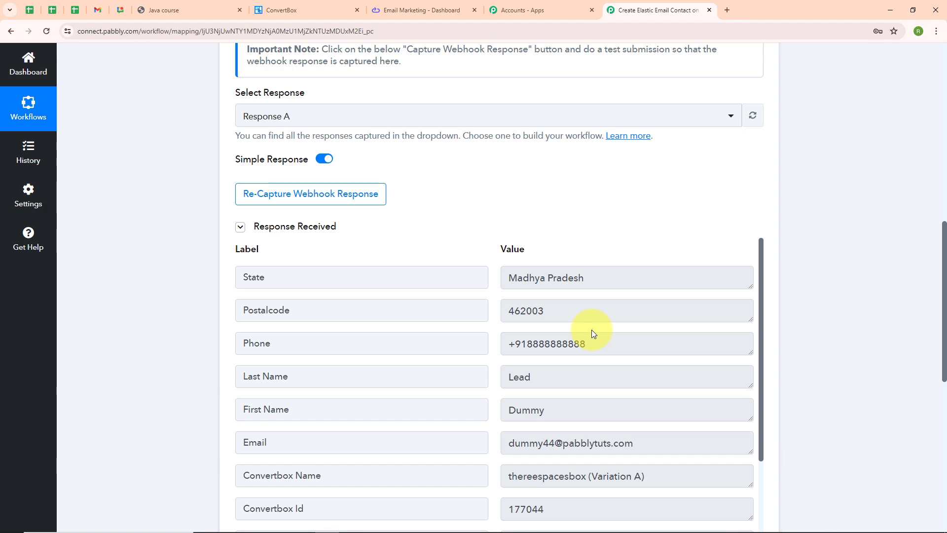
scroll(591, 329, "down", 2)
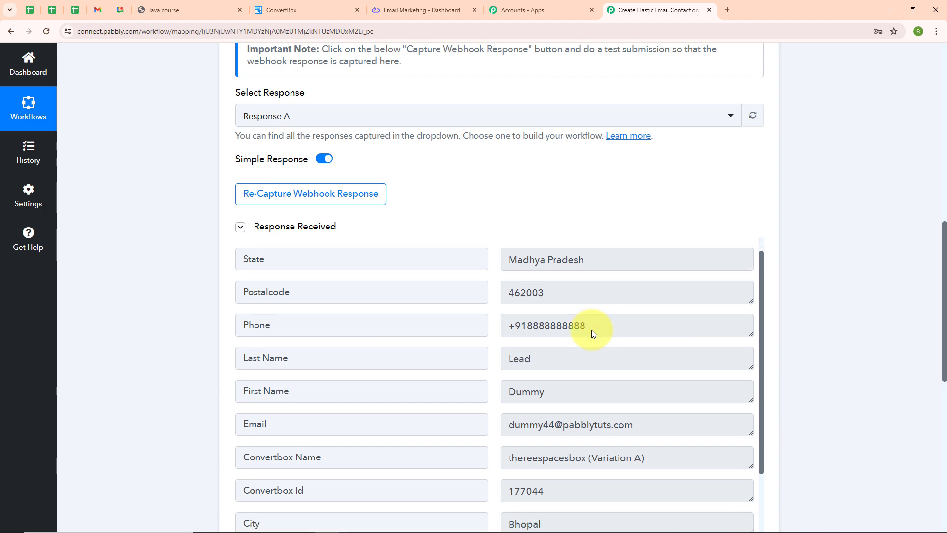
scroll(610, 330, "down", 5)
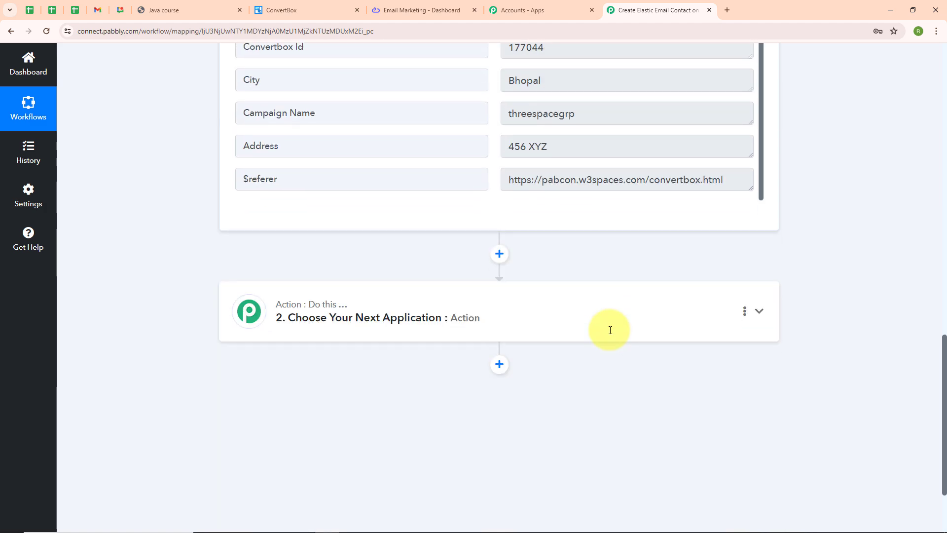
scroll(609, 327, "up", 8)
scroll(749, 295, "up", 4)
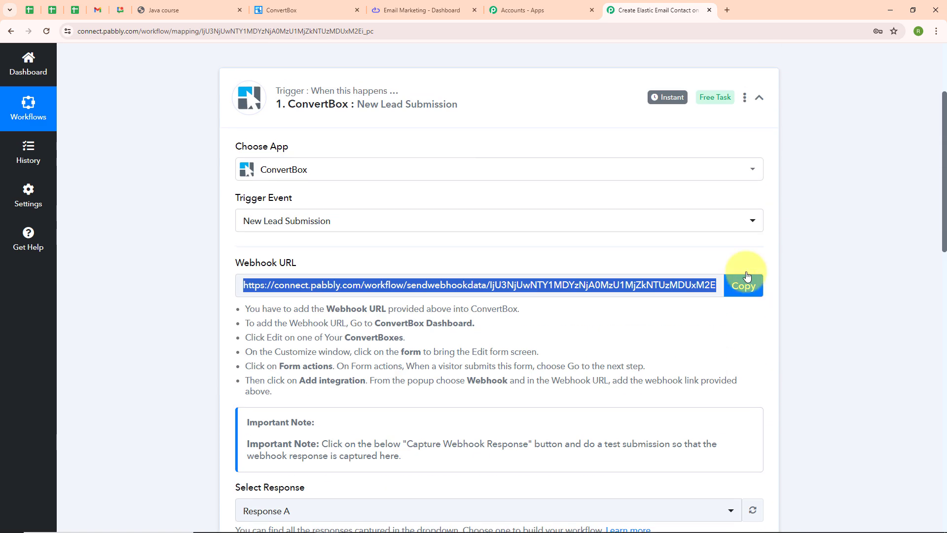
left_click(758, 96)
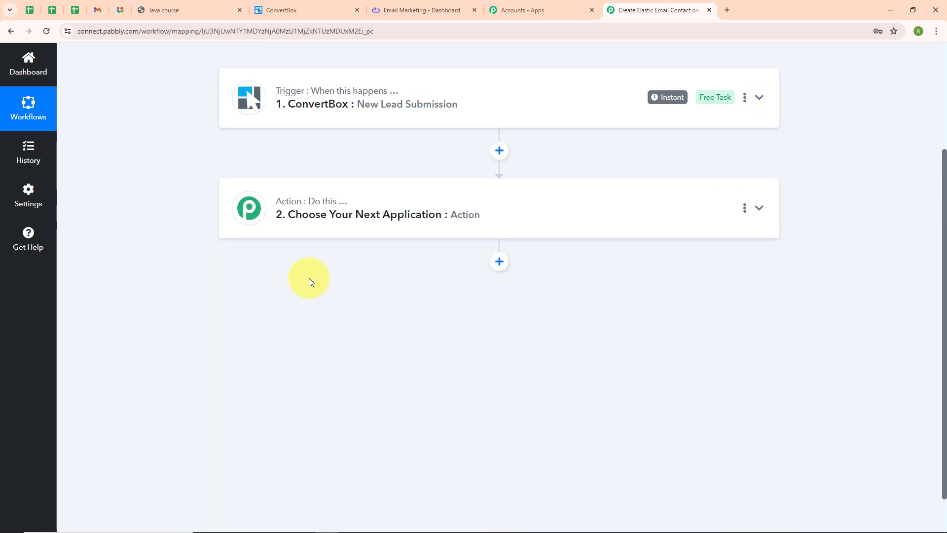
Set the action app to Elastic Email with the Create Contact event, and open the account connection panel.
left_click(366, 198)
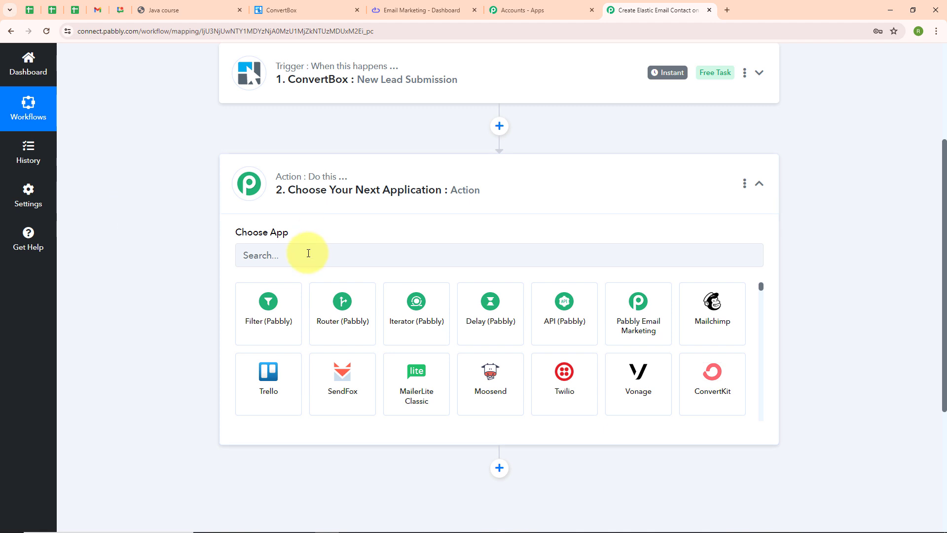
left_click(308, 253)
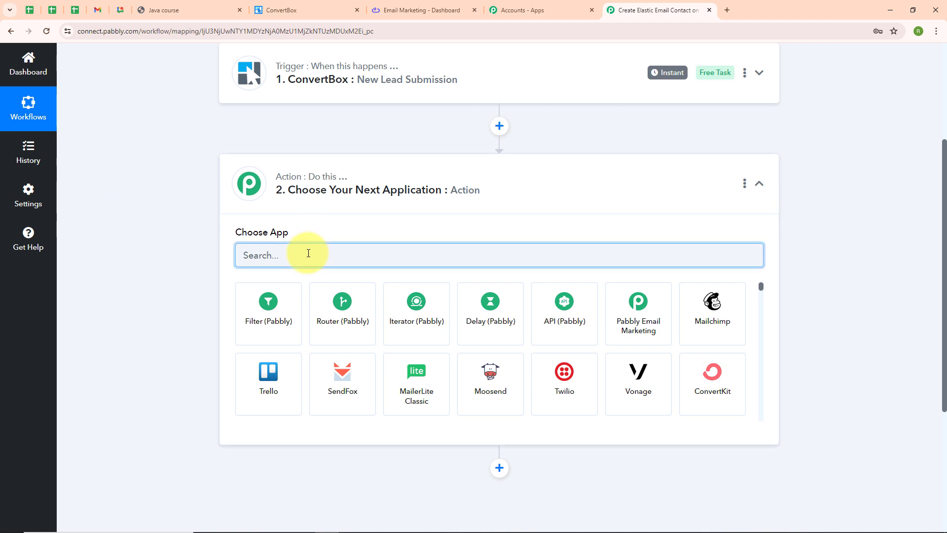
type("Ela")
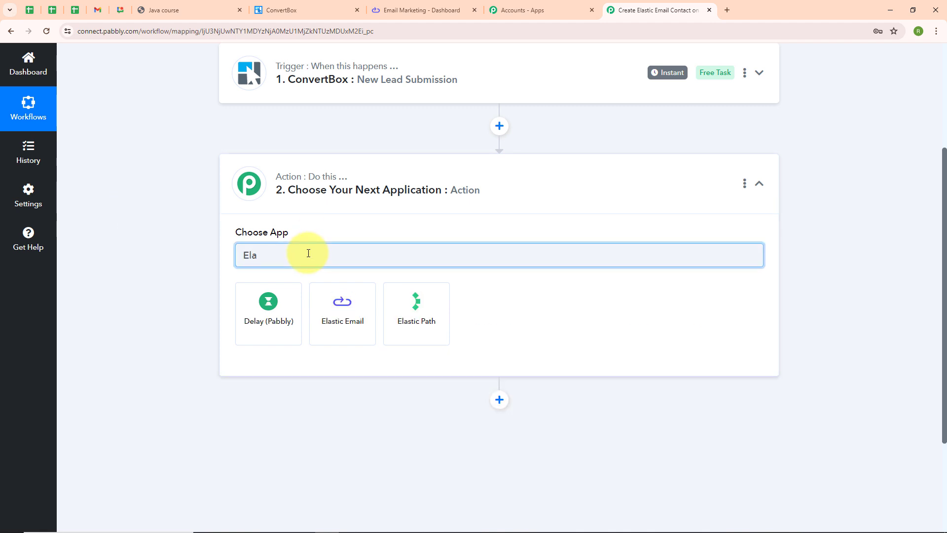
left_click(332, 307)
left_click(325, 305)
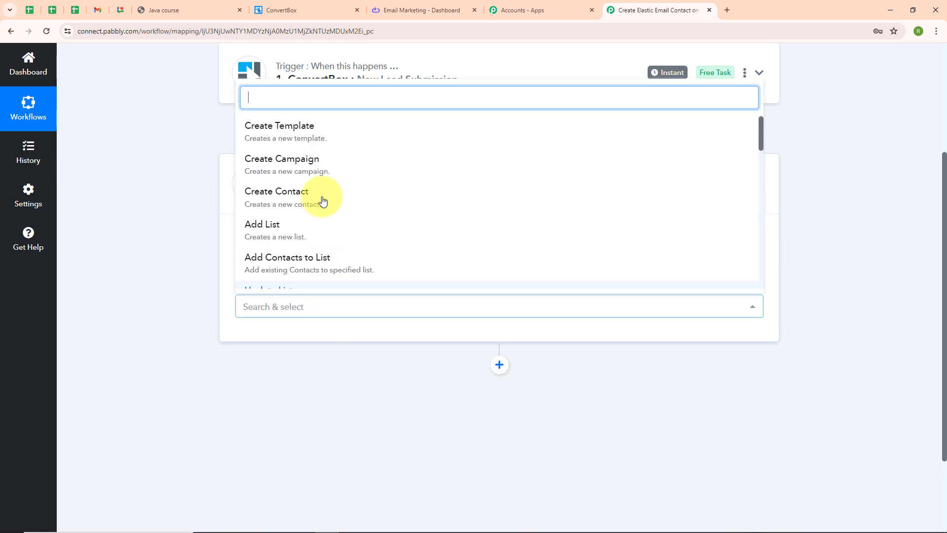
left_click(316, 195)
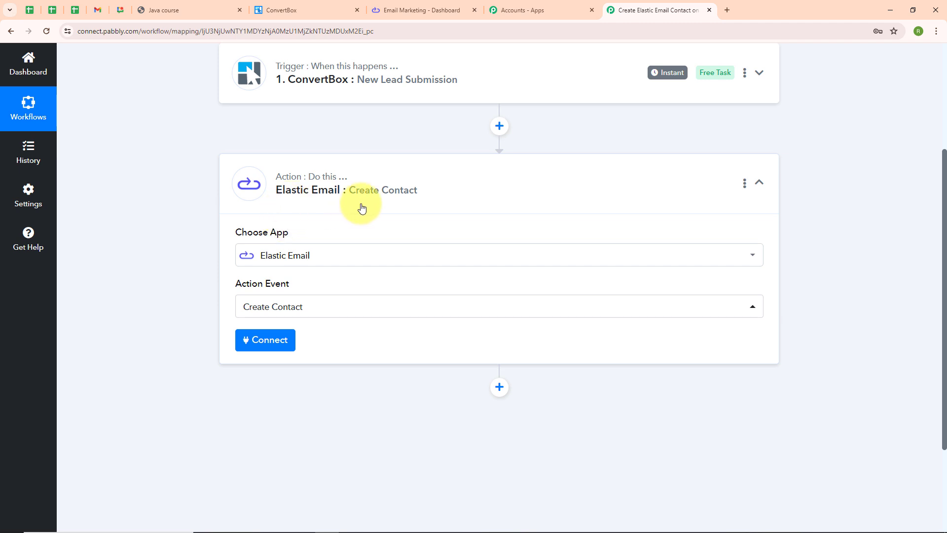
left_click(257, 348)
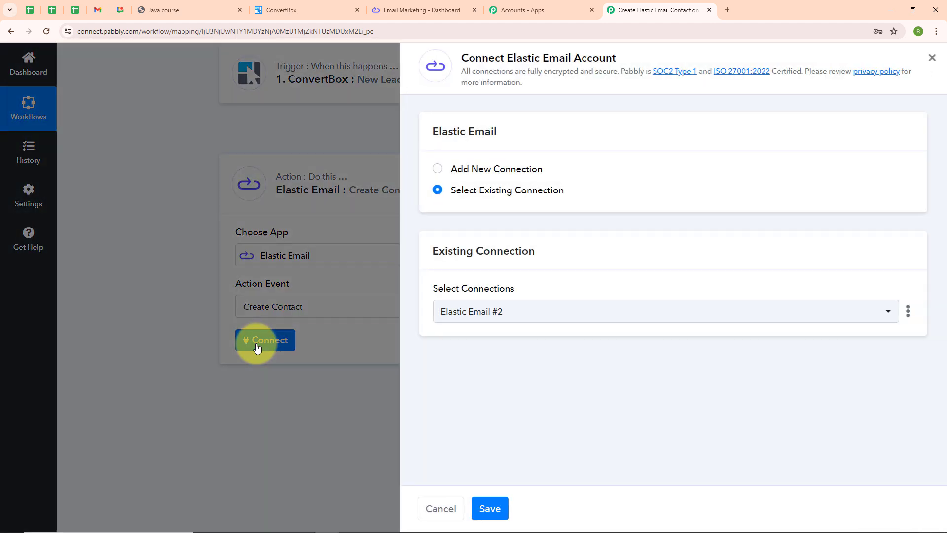
Add a new Elastic Email #3 connection, then switch to the Elastic Email dashboard tab.
left_click(436, 170)
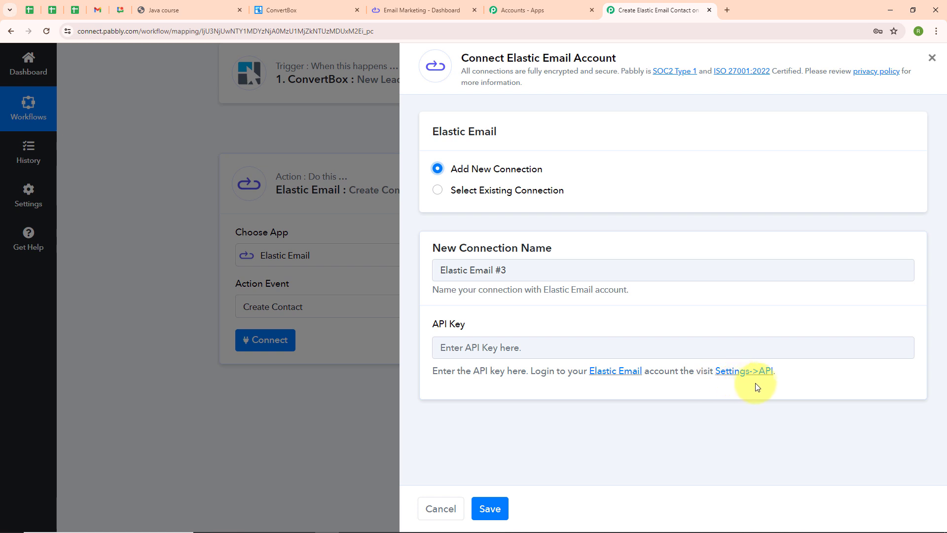
left_click_drag(432, 371, 809, 380)
left_click(475, 403)
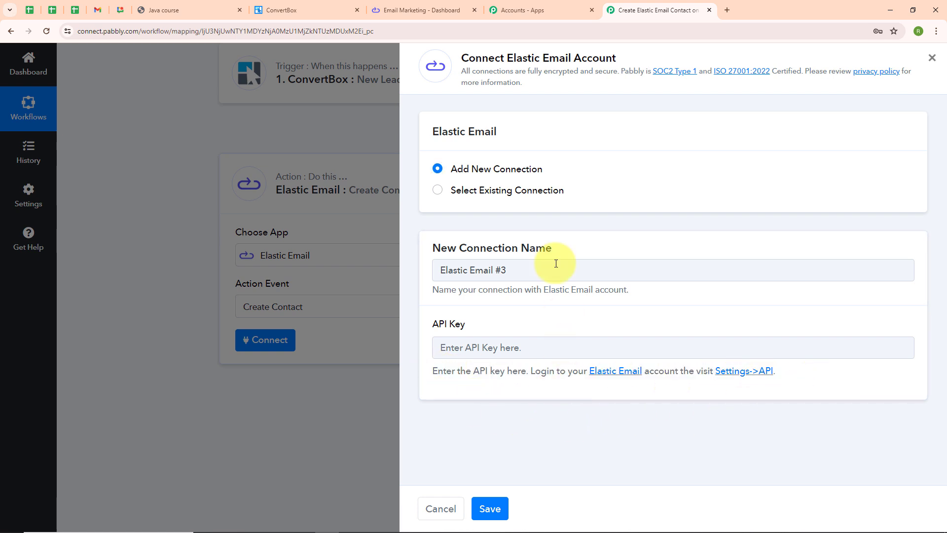
left_click(434, 4)
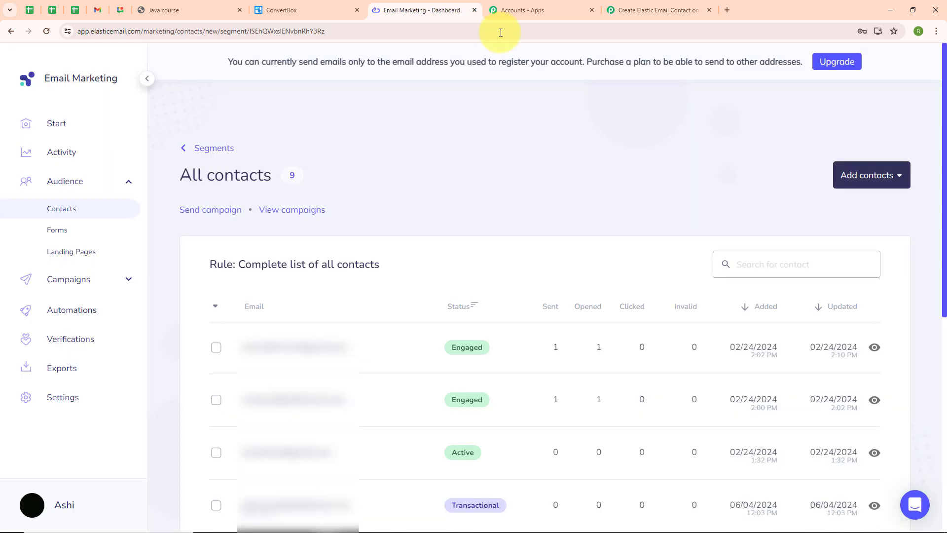
Create a full-access Elastic Email API key named ConvertBox from Settings' API keys list.
left_click(63, 396)
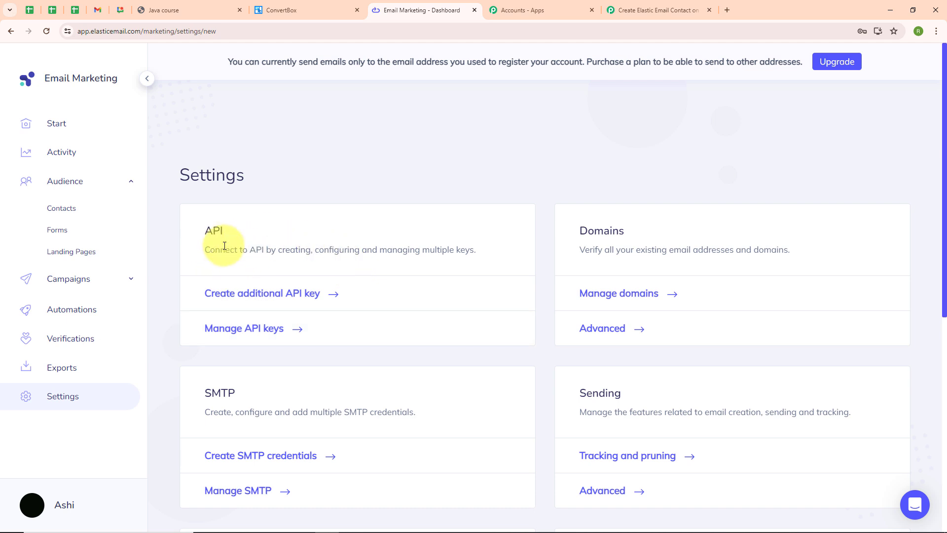
left_click(263, 328)
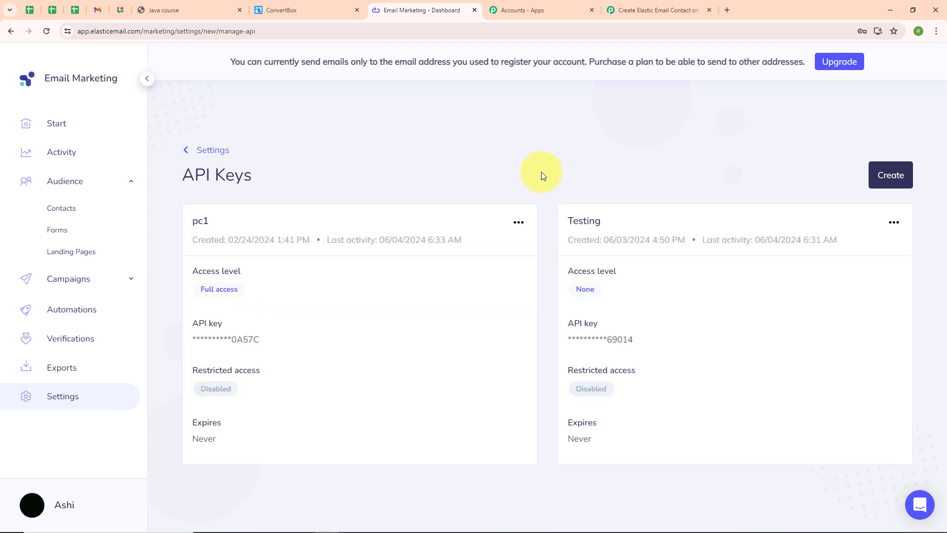
left_click(891, 188)
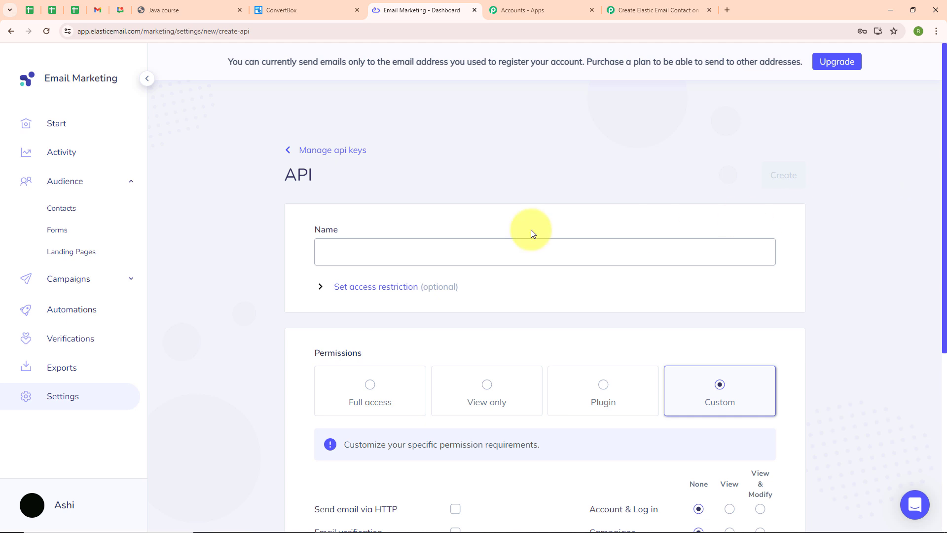
left_click(334, 247)
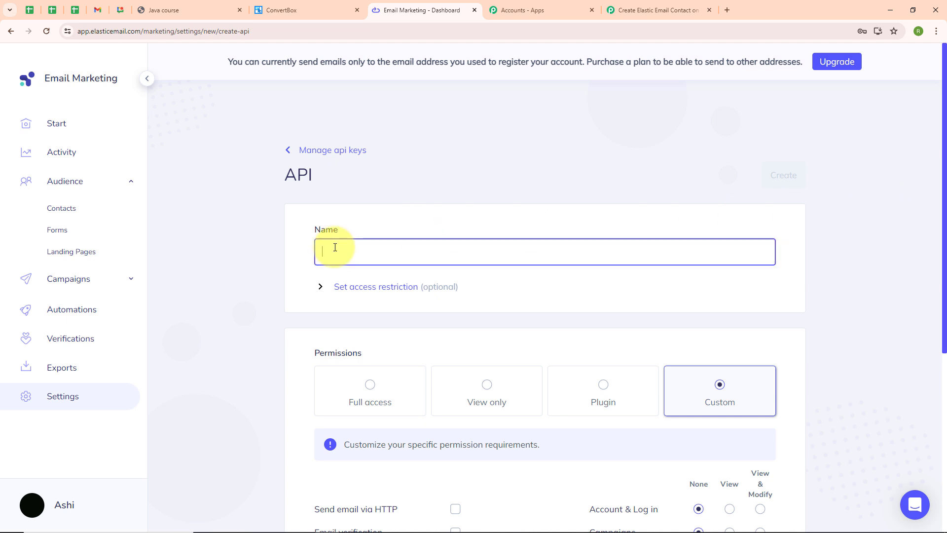
type("ConvertBox")
scroll(619, 296, "down", 5)
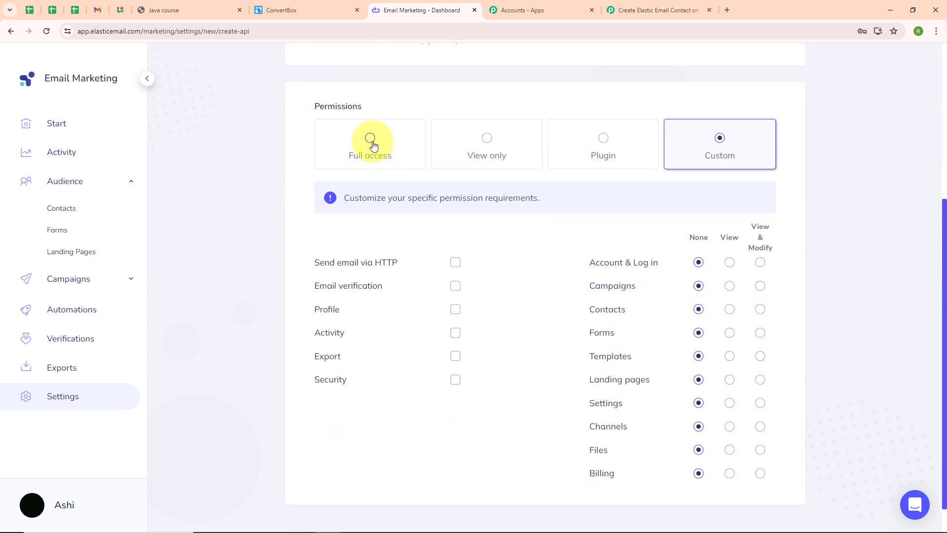
left_click(373, 144)
scroll(528, 267, "up", 5)
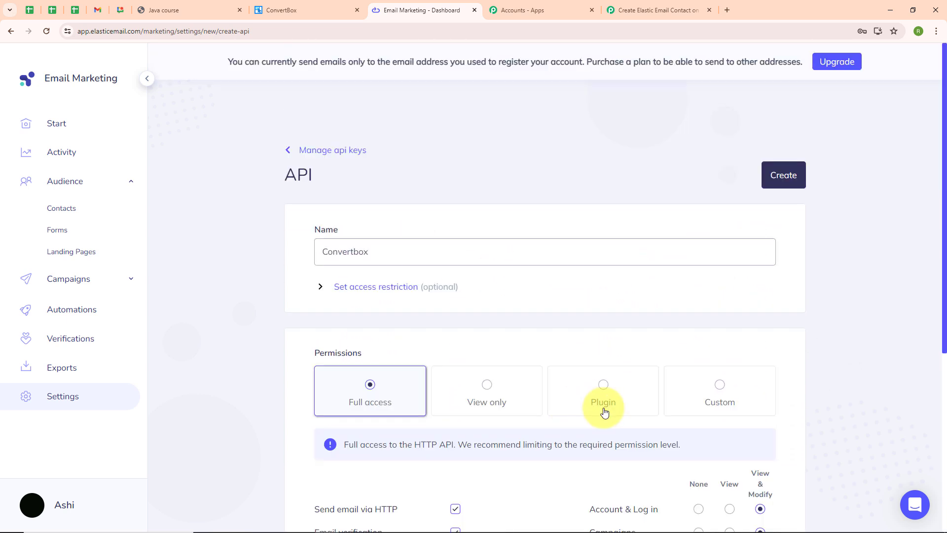
left_click(776, 181)
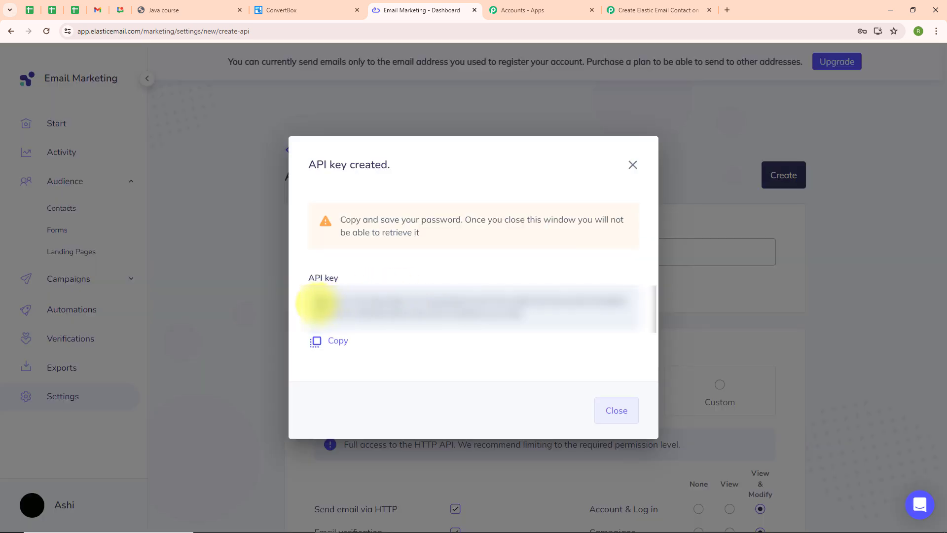
Copy the new API key and return to the Pabbly connection panel.
left_click(344, 345)
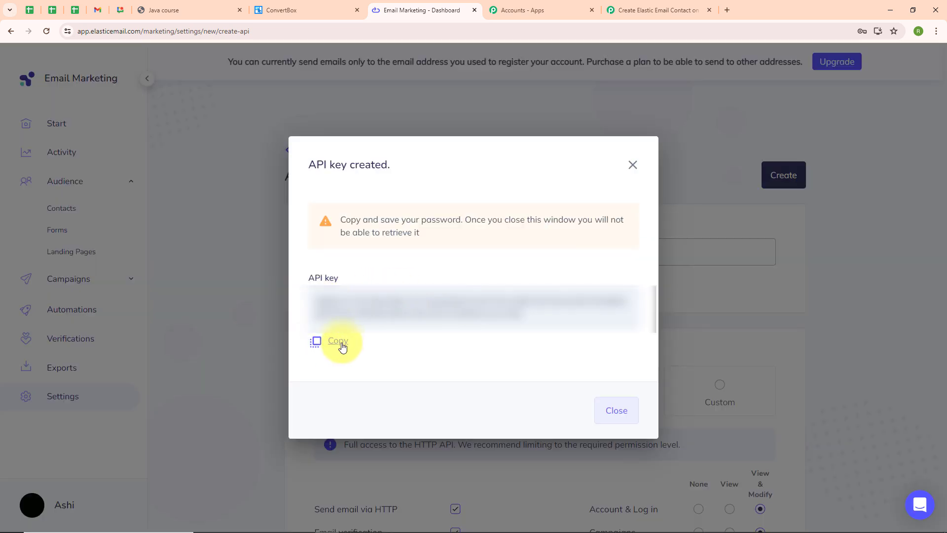
left_click_drag(317, 303, 634, 316)
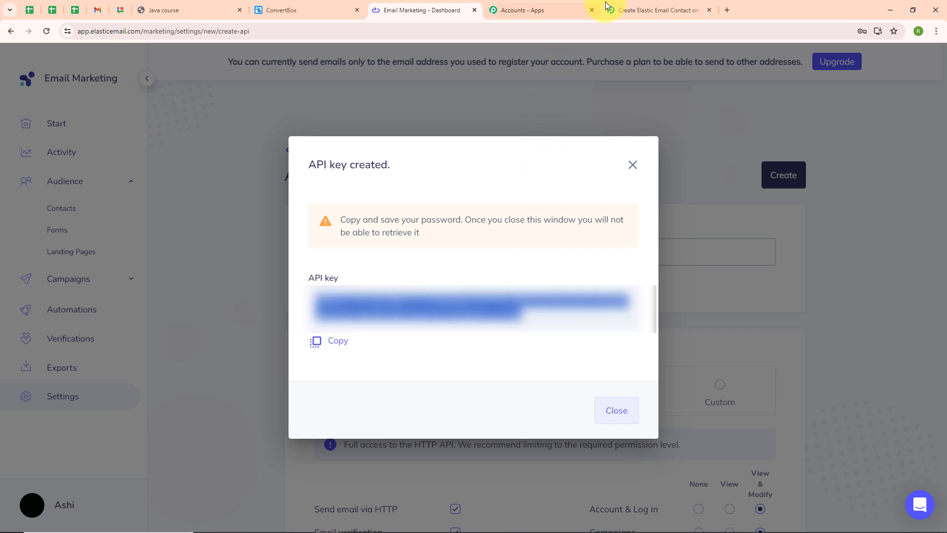
left_click(613, 11)
left_click(485, 341)
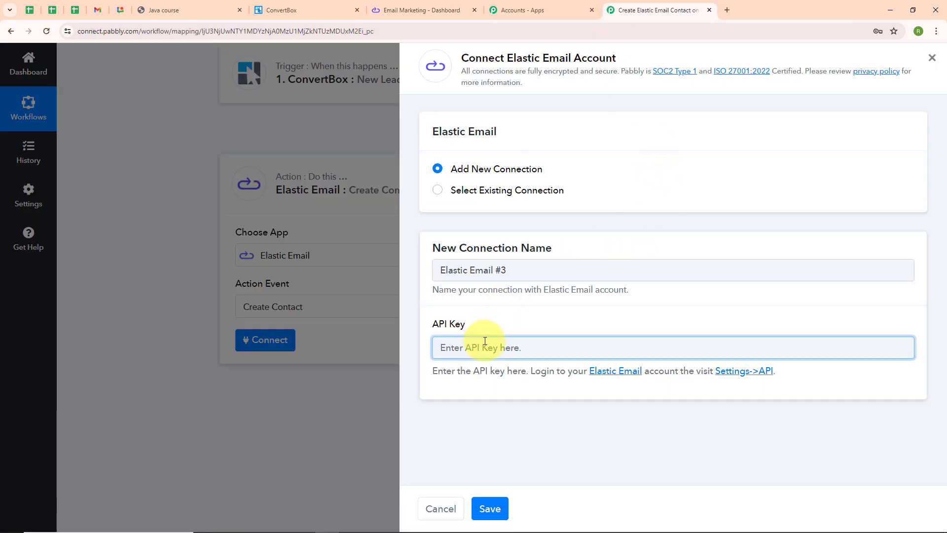
Paste the API key, save the Elastic Email #3 connection, and select the contact Email field.
key("ctrl+v")
left_click(489, 419)
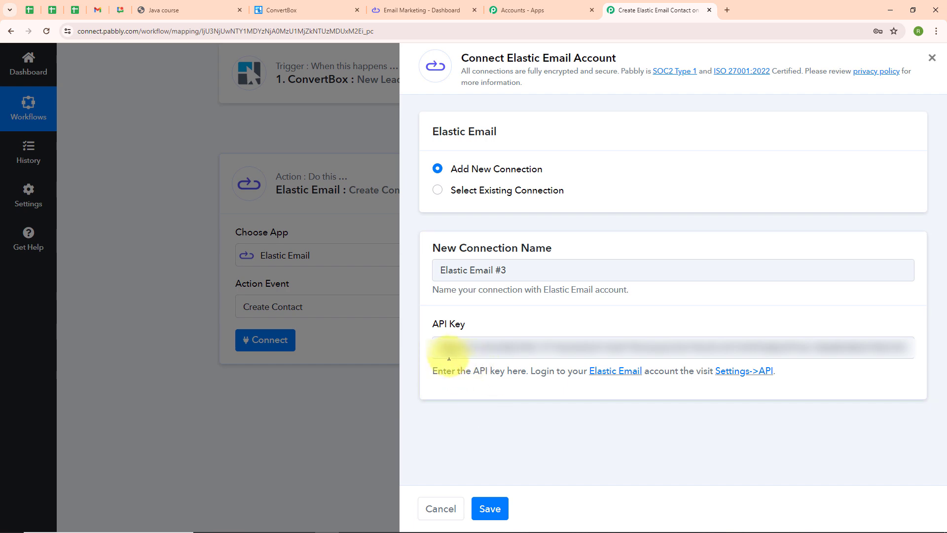
left_click(488, 510)
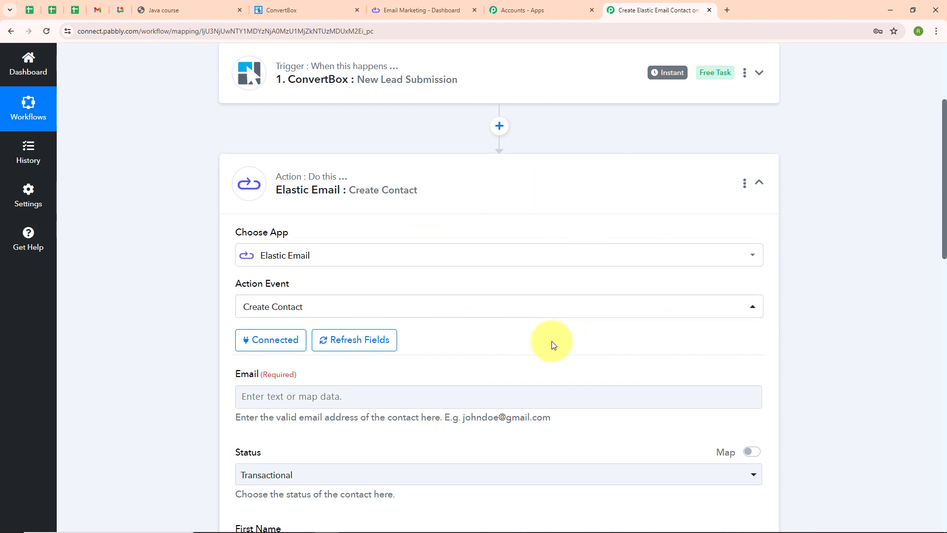
scroll(552, 340, "down", 4)
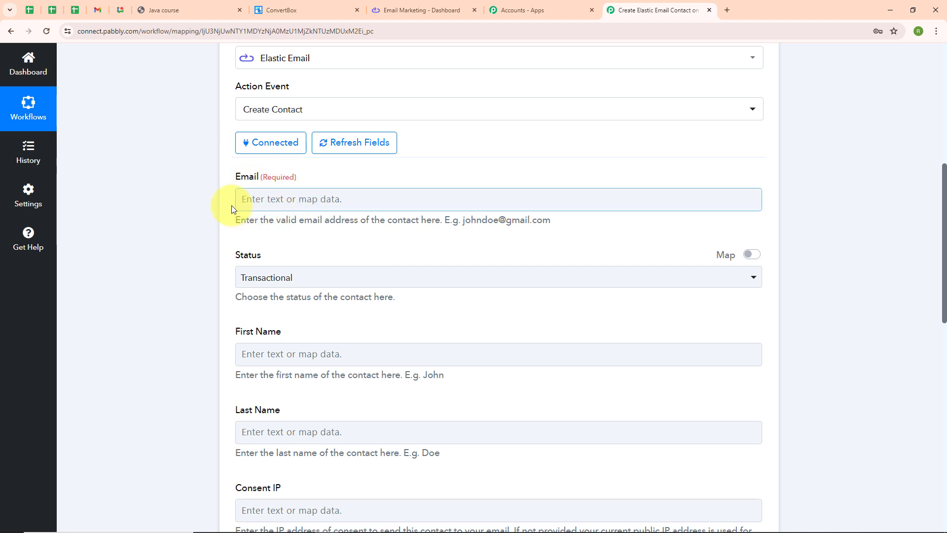
left_click(243, 200)
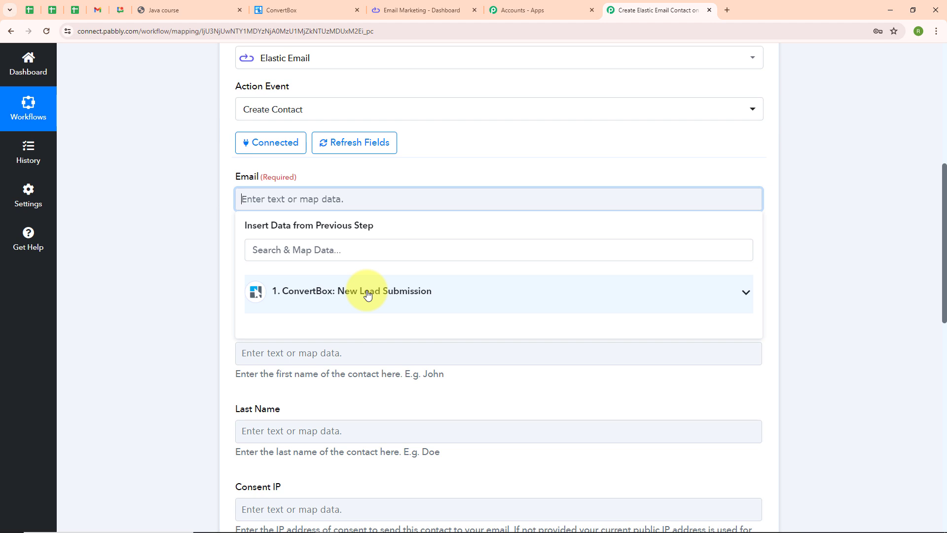
Map the ConvertBox lead's Email into Email and set the contact Status to Active.
left_click(310, 308)
left_click(328, 444)
left_click(144, 433)
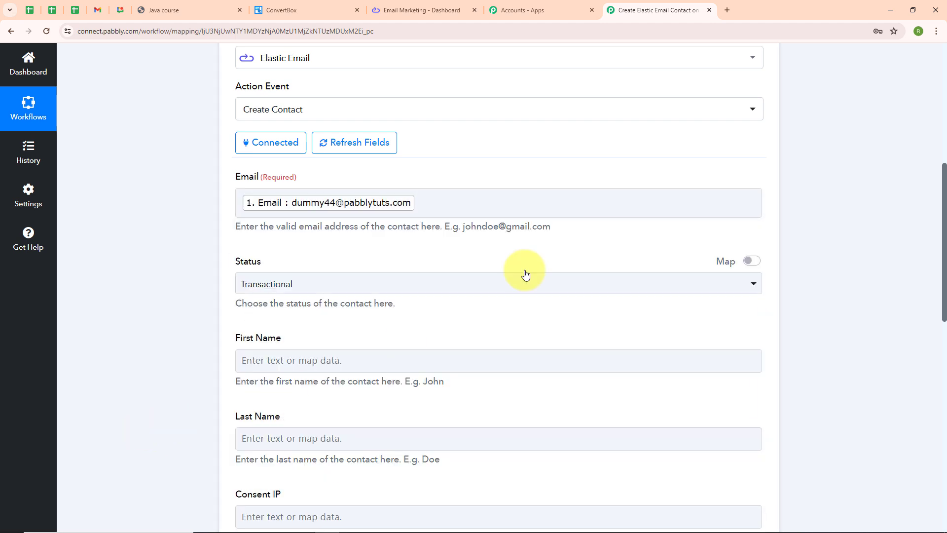
scroll(525, 270, "down", 2)
left_click(257, 184)
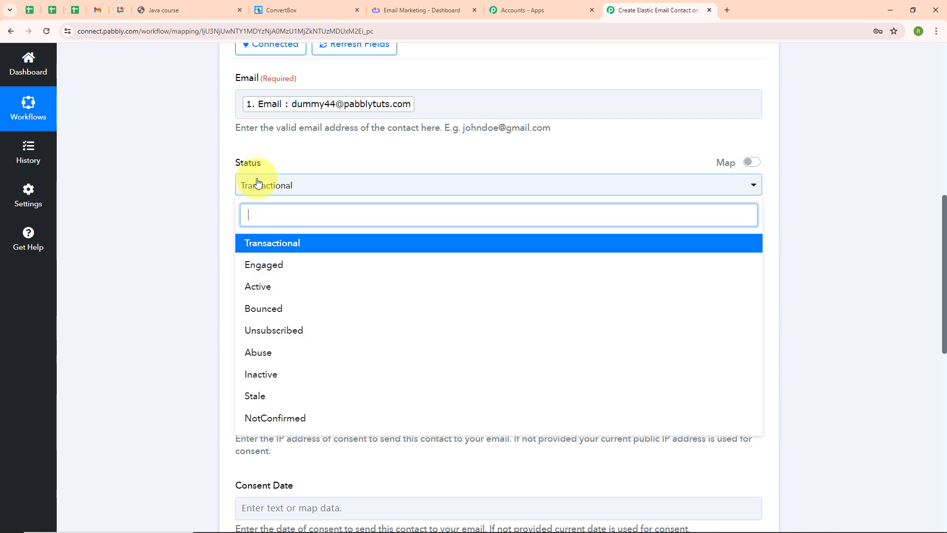
left_click(283, 292)
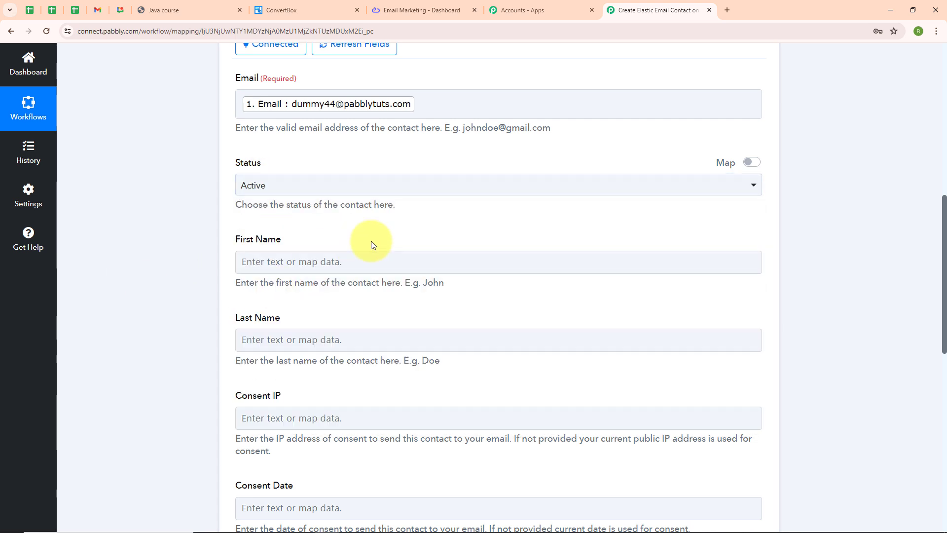
Map the lead's First Name and Last Name into the contact's name fields.
scroll(237, 221, "down", 1)
left_click(241, 206)
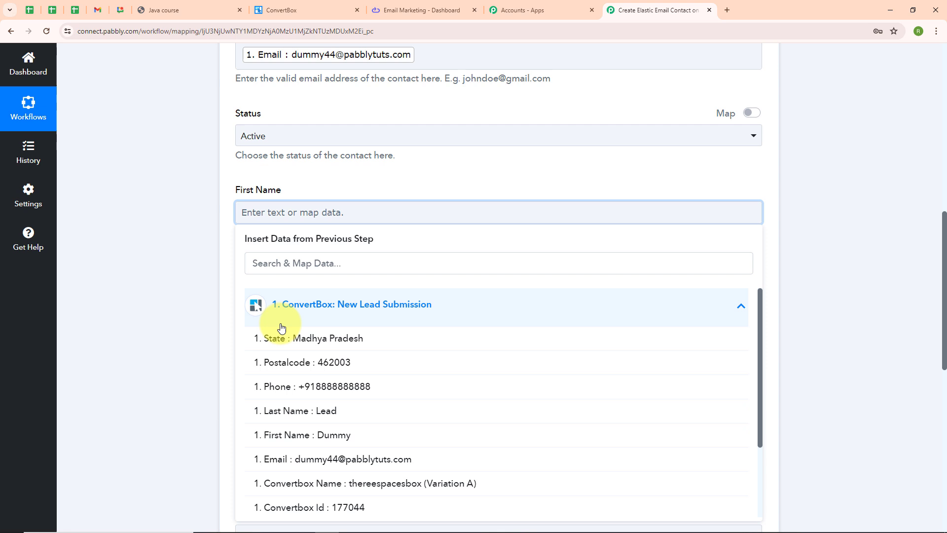
left_click(327, 435)
left_click(321, 490)
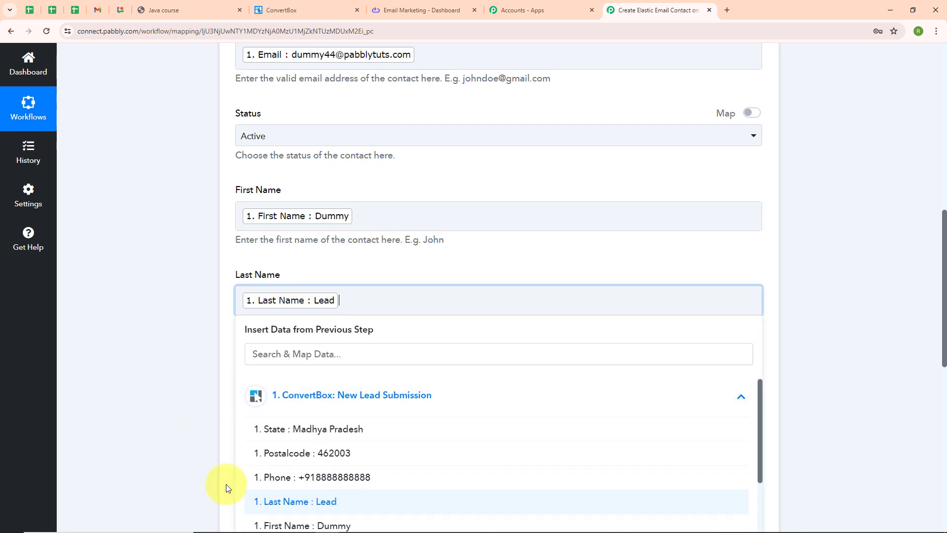
scroll(290, 127, "down", 5)
left_click(282, 214)
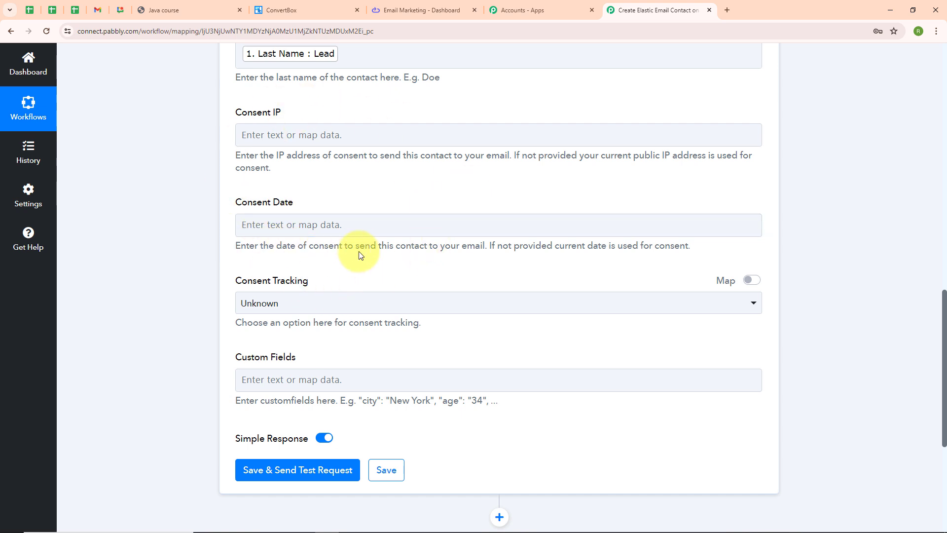
scroll(366, 255, "down", 2)
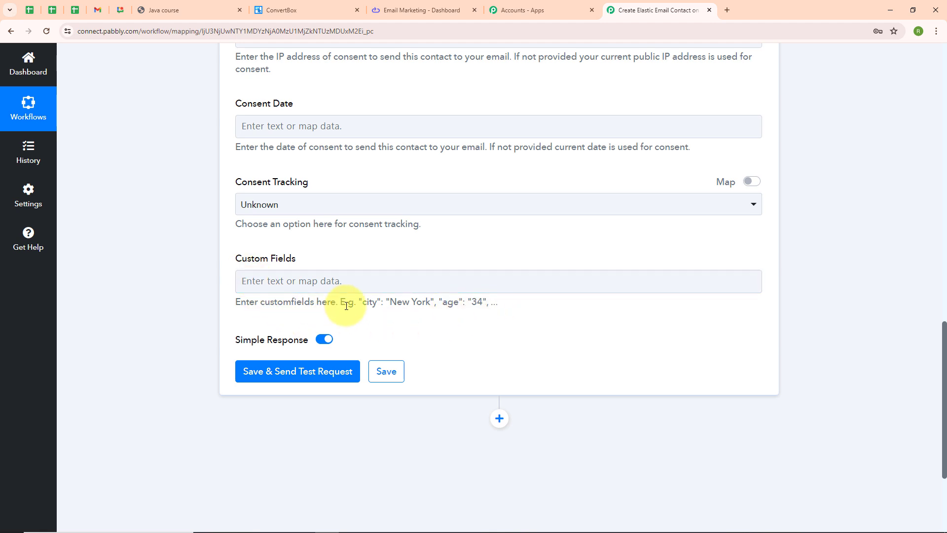
Begin the Custom Fields entry by inserting the ConvertBox lead's Phone value.
left_click_drag(360, 304, 518, 328)
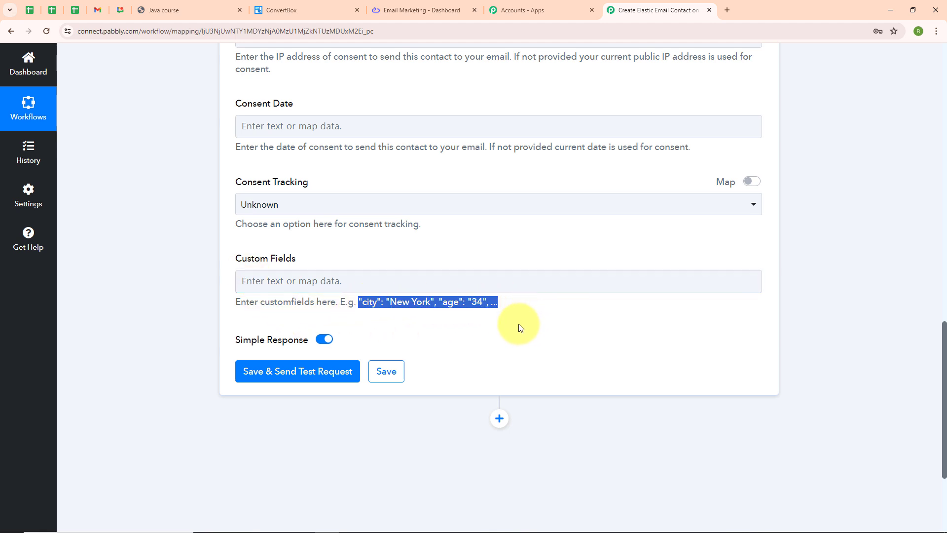
left_click(517, 328)
left_click(259, 287)
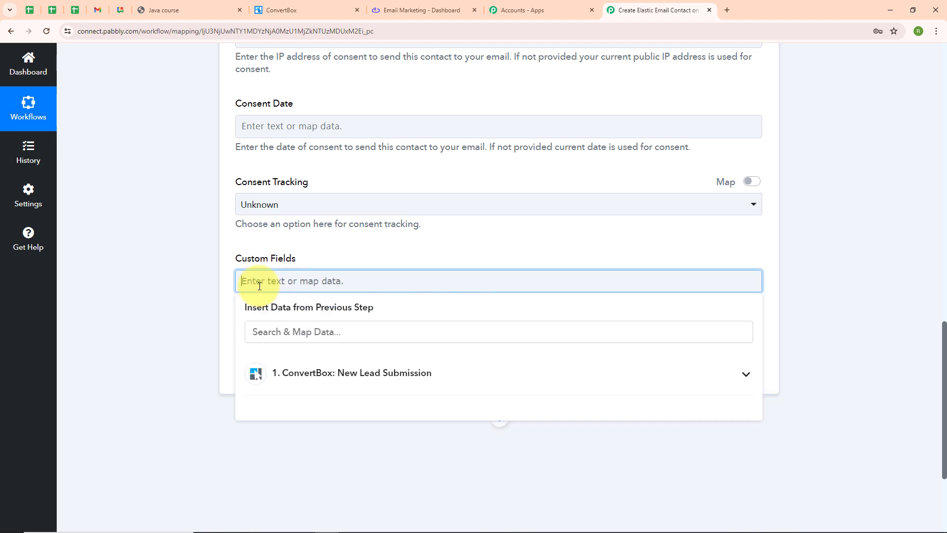
type("\"Phone\":\"")
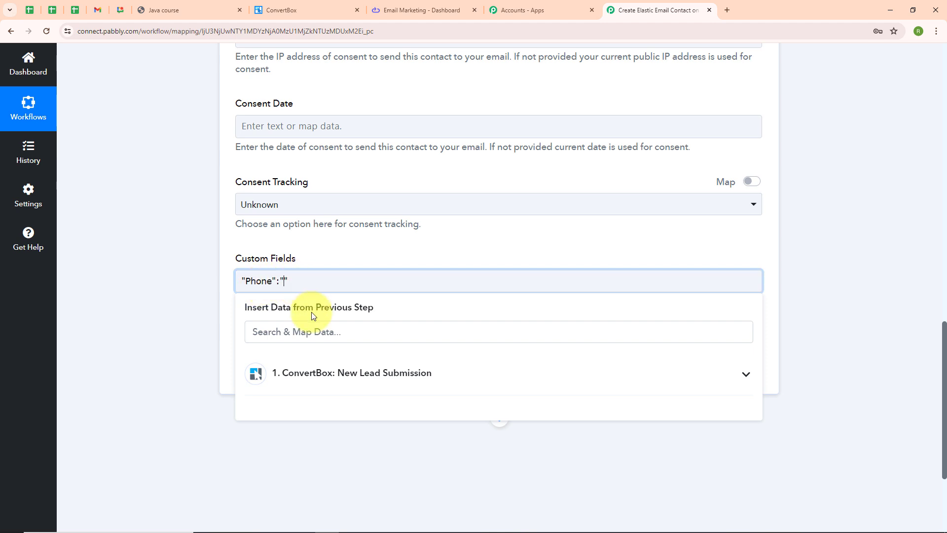
left_click(321, 374)
left_click(369, 458)
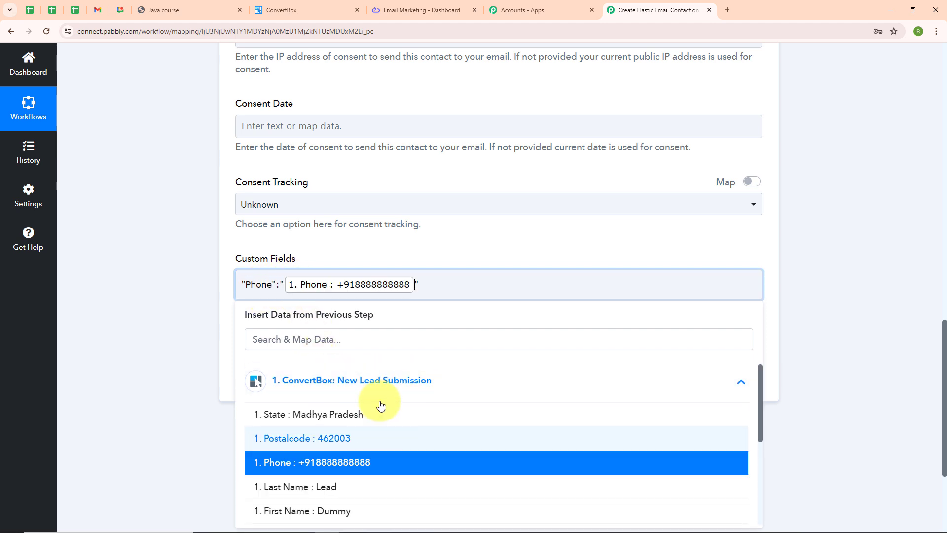
Add "State" and "City" custom fields mapped to the ConvertBox State and City values.
left_click(448, 279)
type(", \"S")
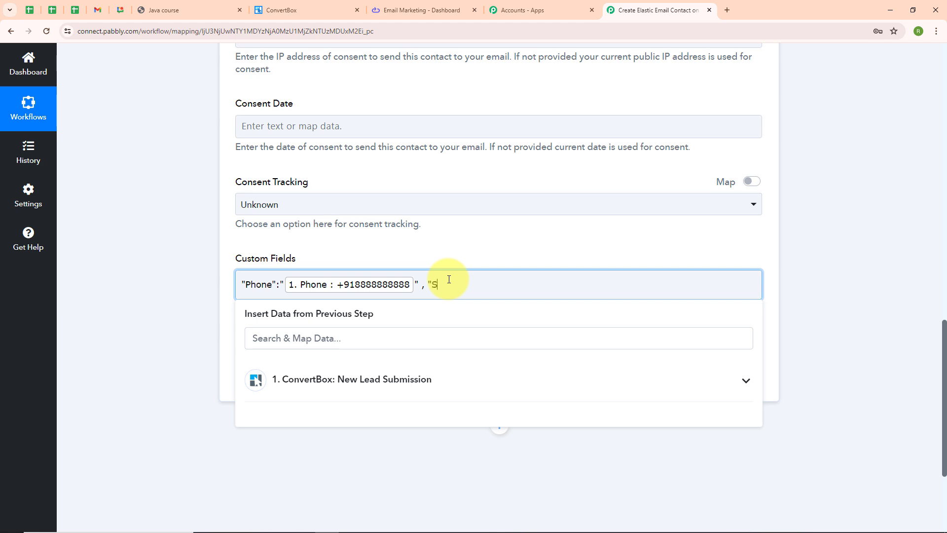
type("tate\":\"\"")
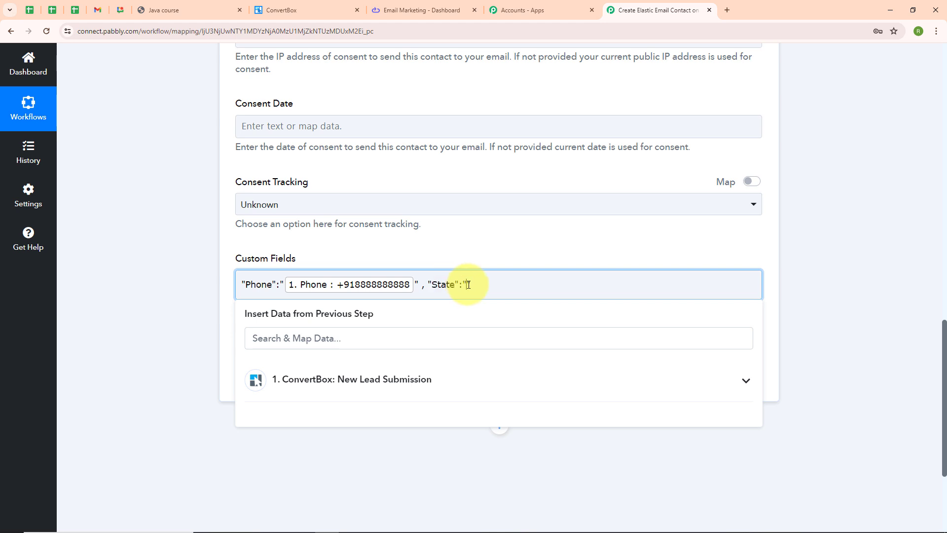
left_click(351, 379)
left_click(343, 418)
left_click(636, 279)
type(", \"C")
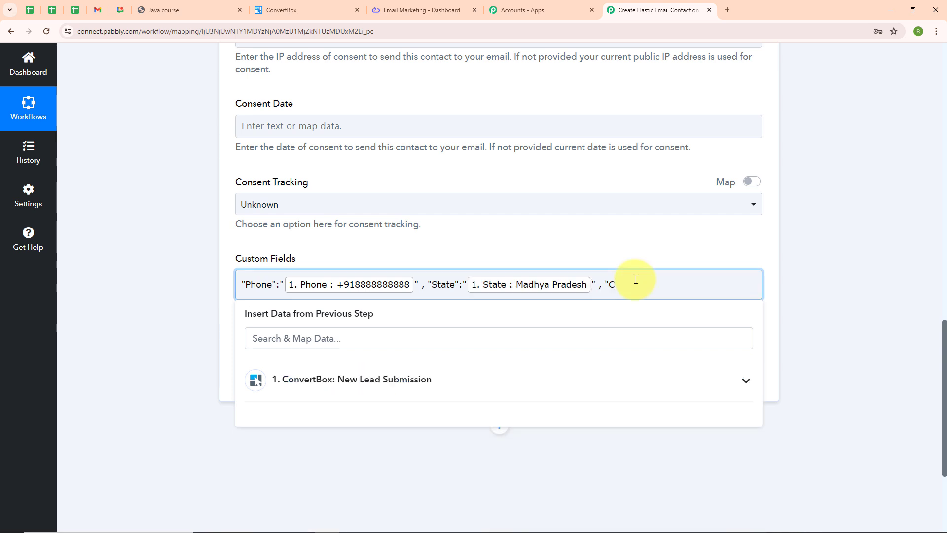
type("ity\":\"\"")
left_click(308, 392)
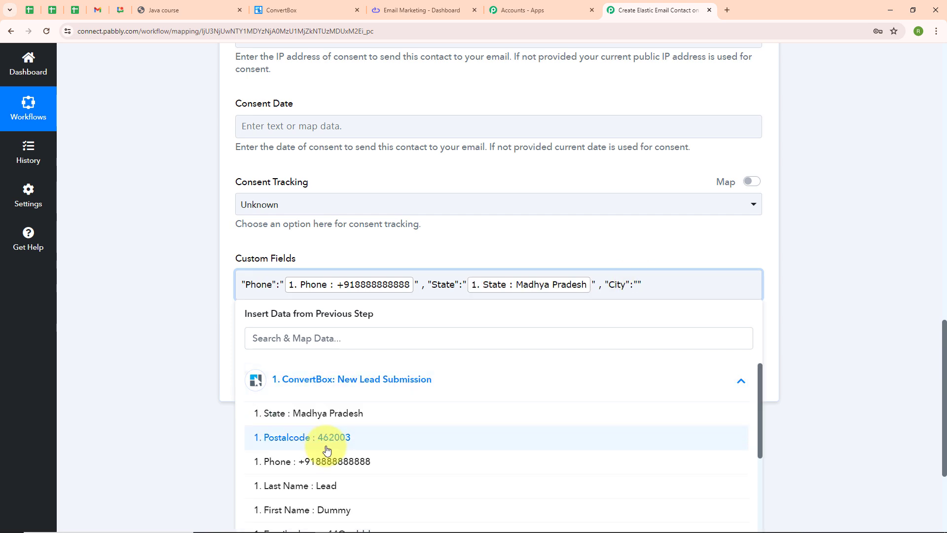
scroll(376, 464, "down", 3)
left_click(350, 454)
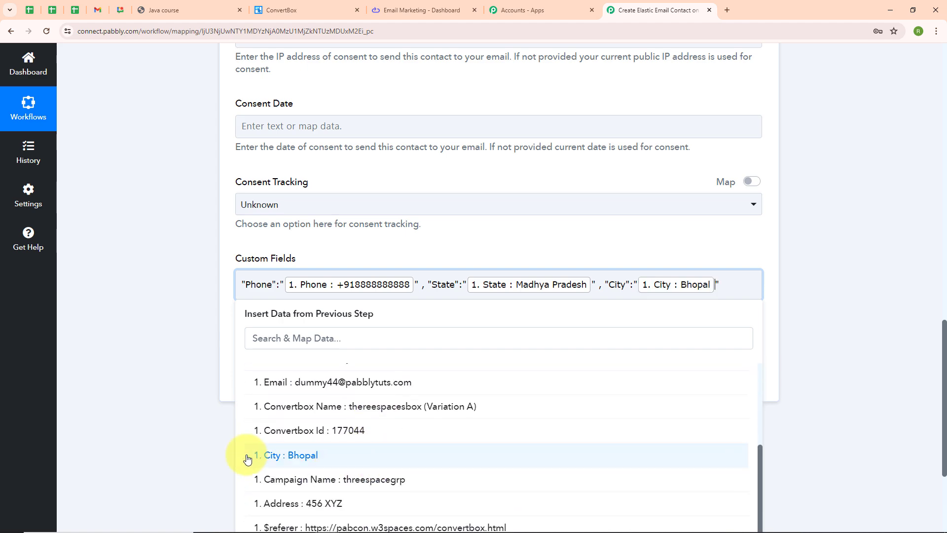
left_click(135, 416)
Save the Create Contact action and send a test request, then check the response.
scroll(669, 179, "up", 5)
scroll(669, 179, "down", 7)
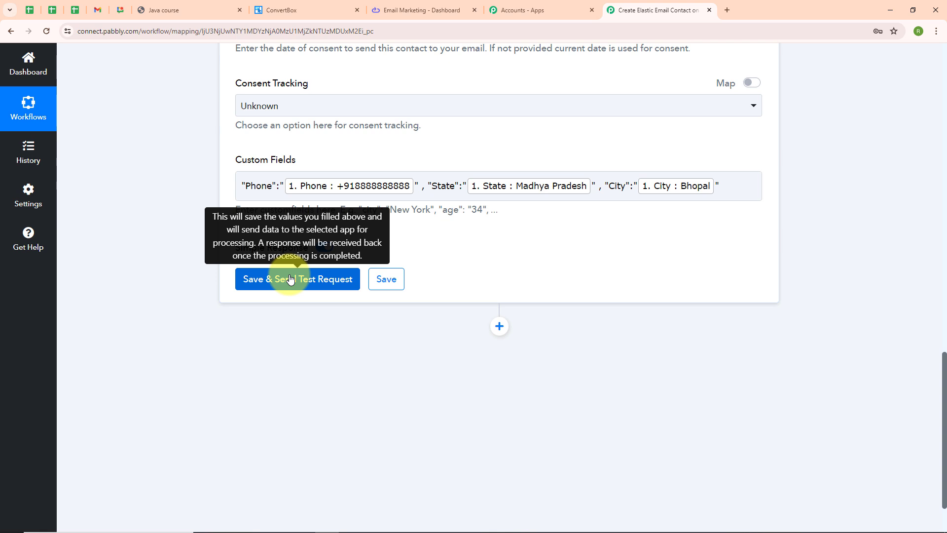
left_click(290, 279)
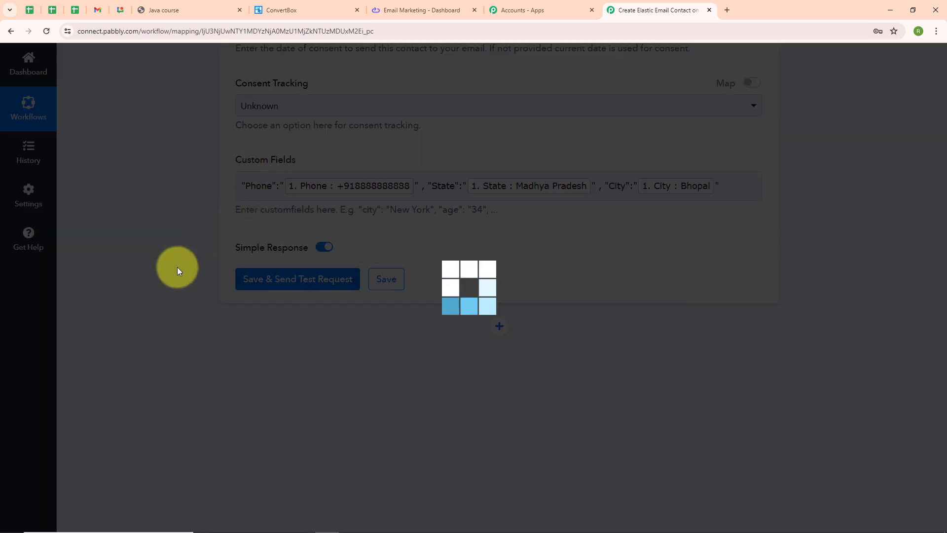
scroll(516, 305, "down", 7)
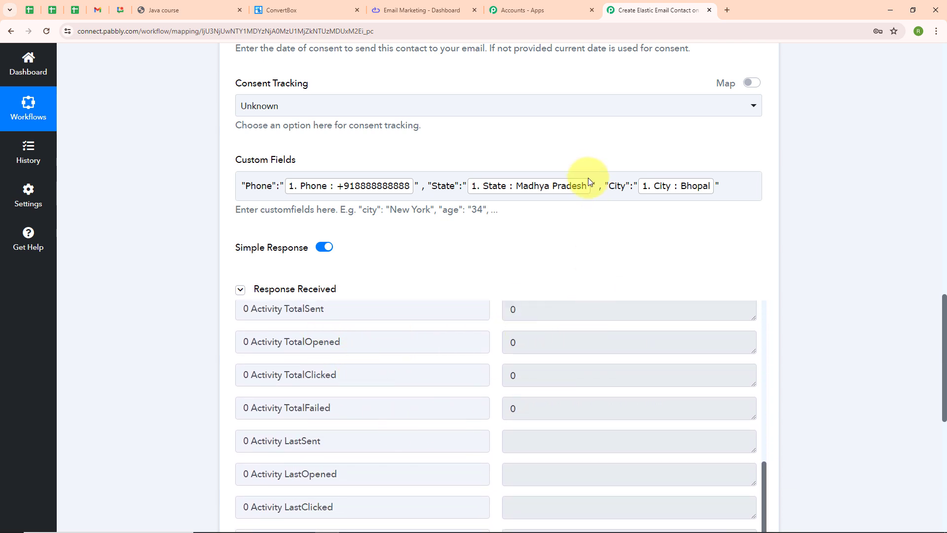
Find and tick the new Dummy Lead row in Elastic Email's All contacts, then return to Pabbly.
left_click(415, 19)
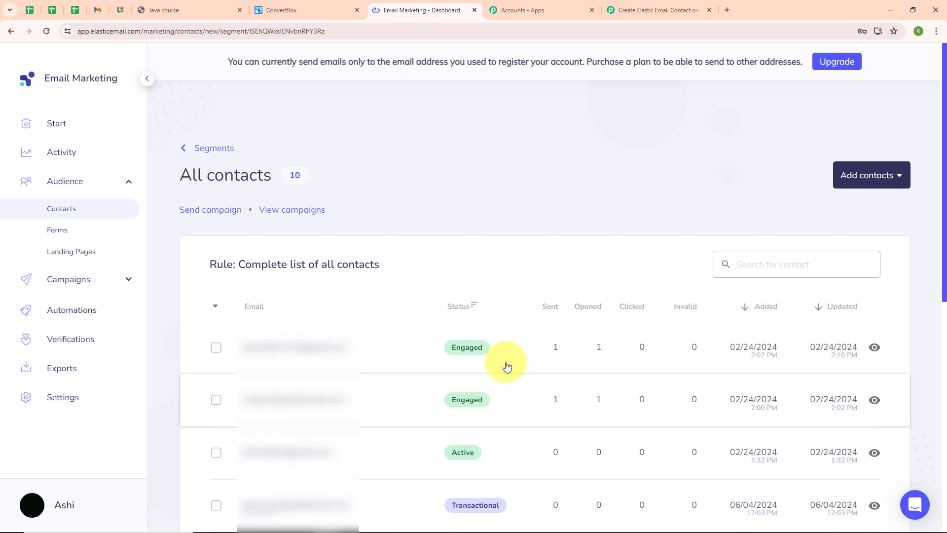
scroll(360, 222, "down", 8)
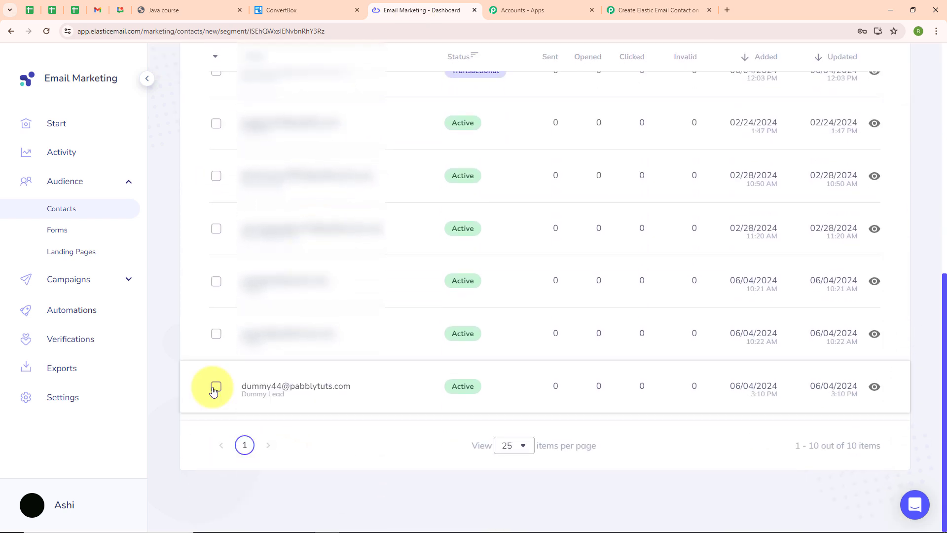
left_click(216, 388)
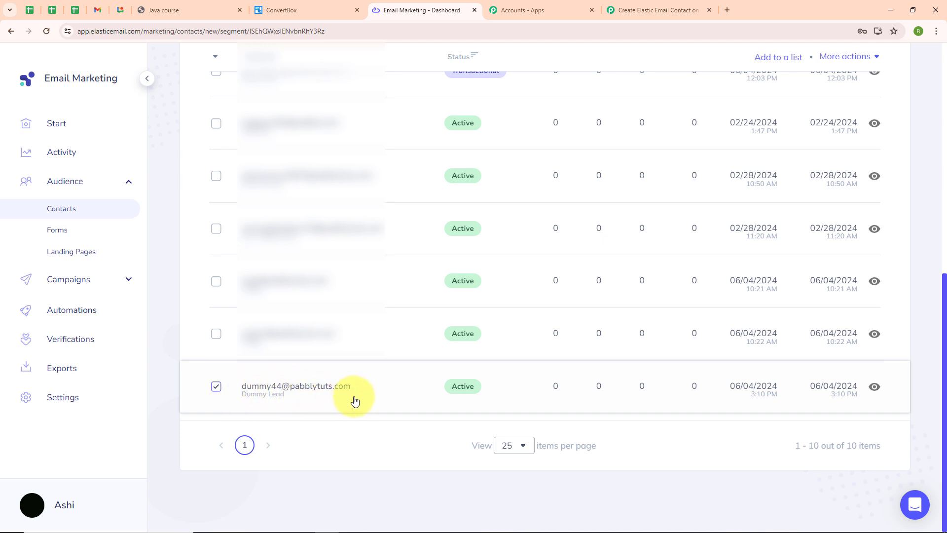
left_click(660, 10)
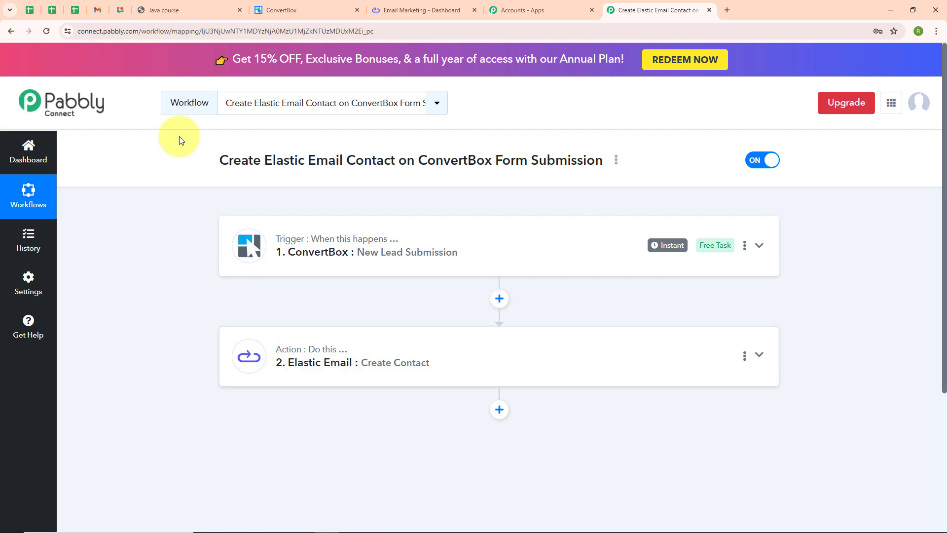
Reload the ConvertBox lead form and enter a new lead's name, e-mail and mobile number.
left_click(169, 4)
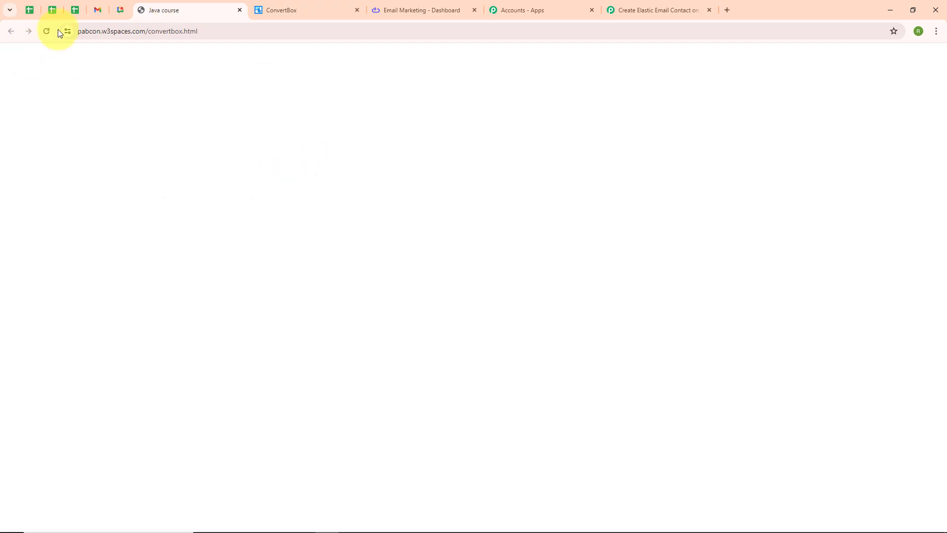
left_click(45, 31)
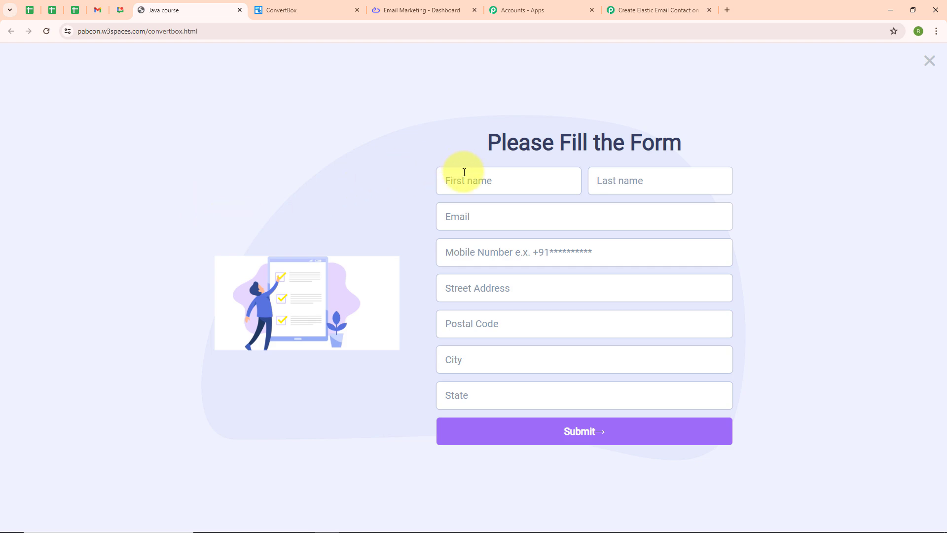
left_click(465, 179)
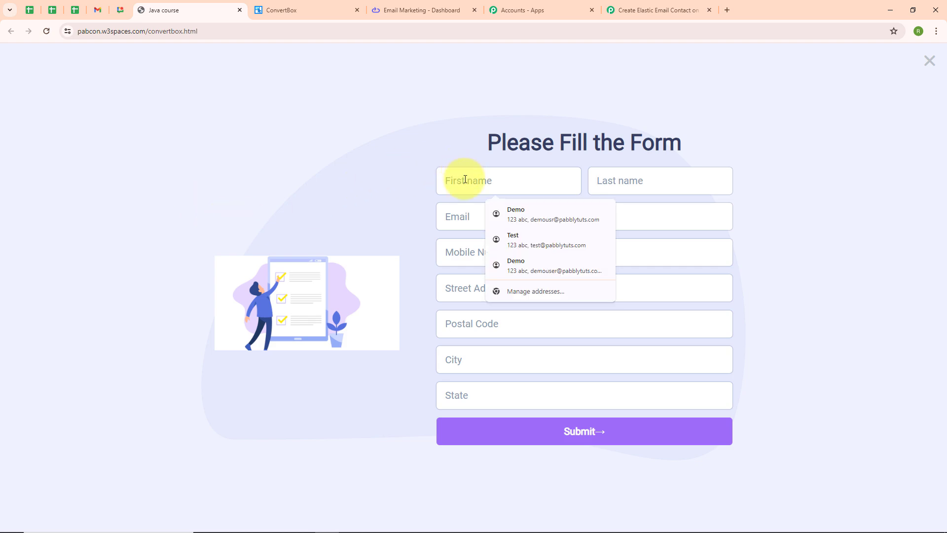
type("Te")
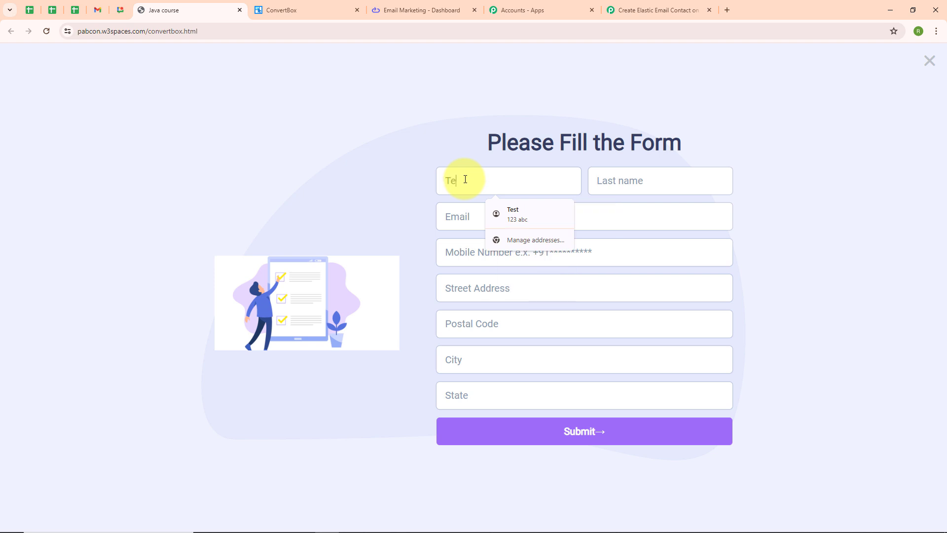
type("st")
left_click(689, 181)
type("Le")
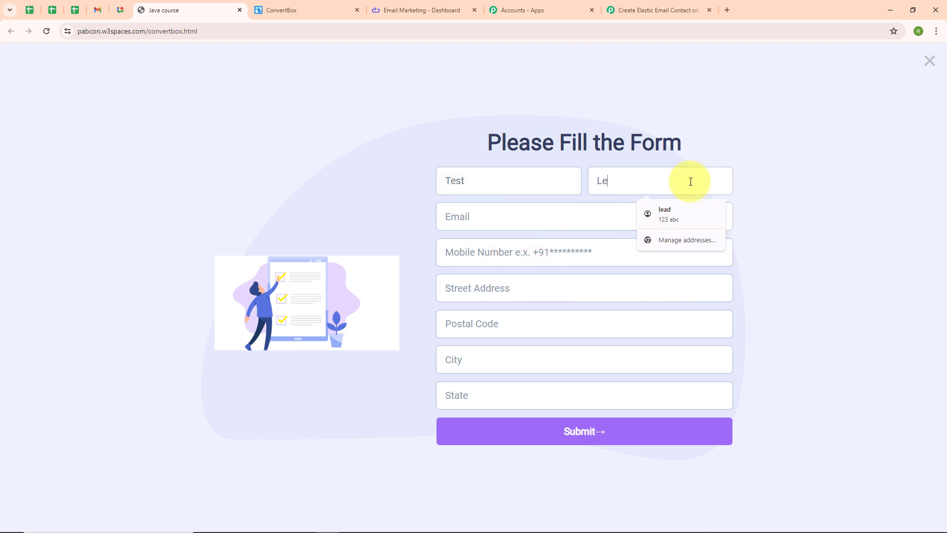
type("ad")
left_click(487, 224)
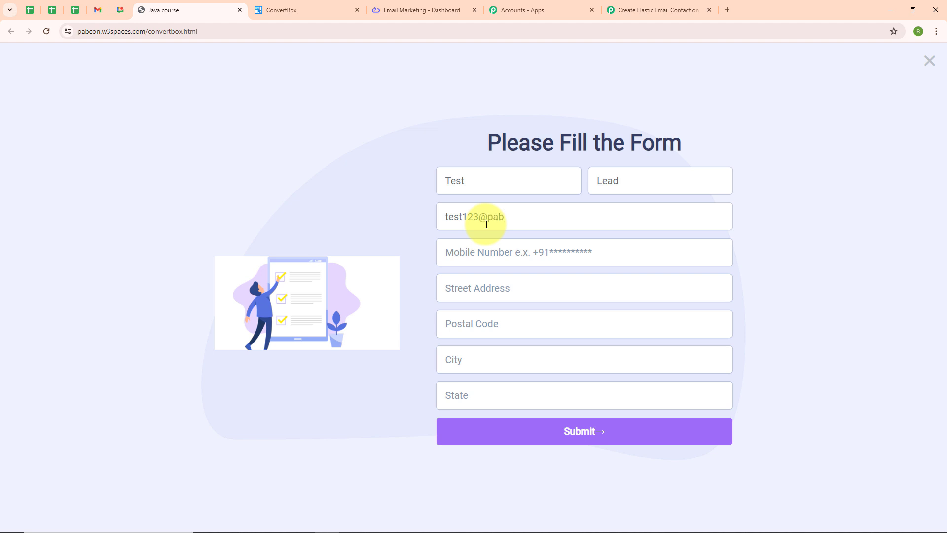
left_click(483, 244)
type("+917777777777")
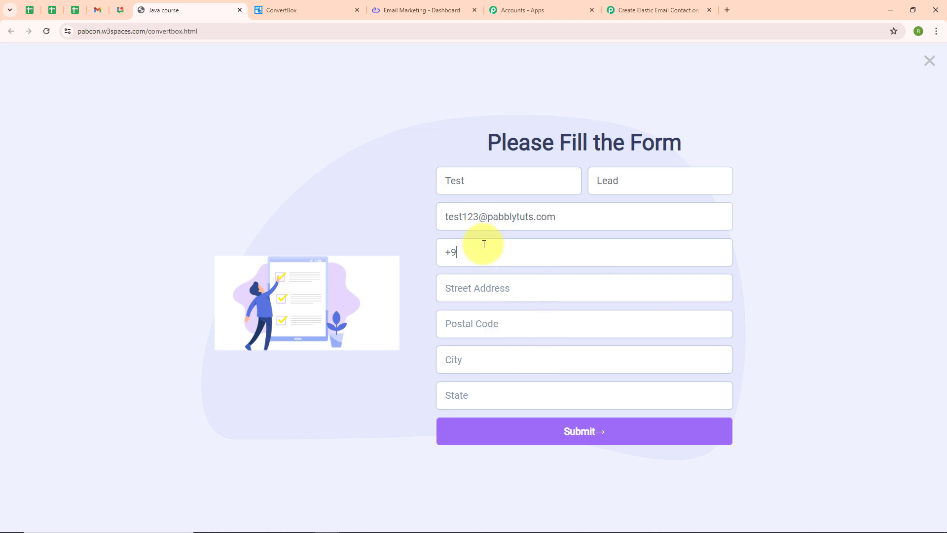
Fill in the lead's street address, postal code, city and state, then submit the form.
left_click(473, 300)
type("890 ABC")
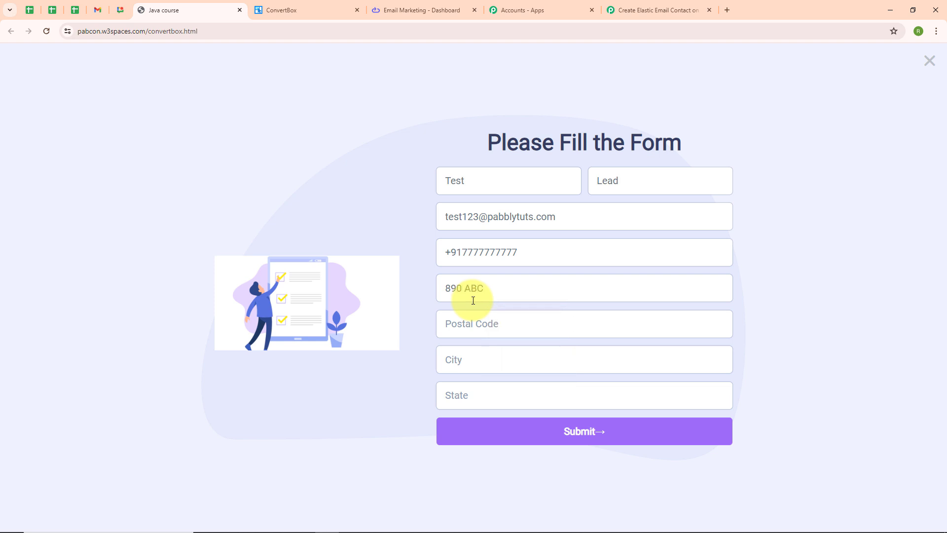
left_click(470, 334)
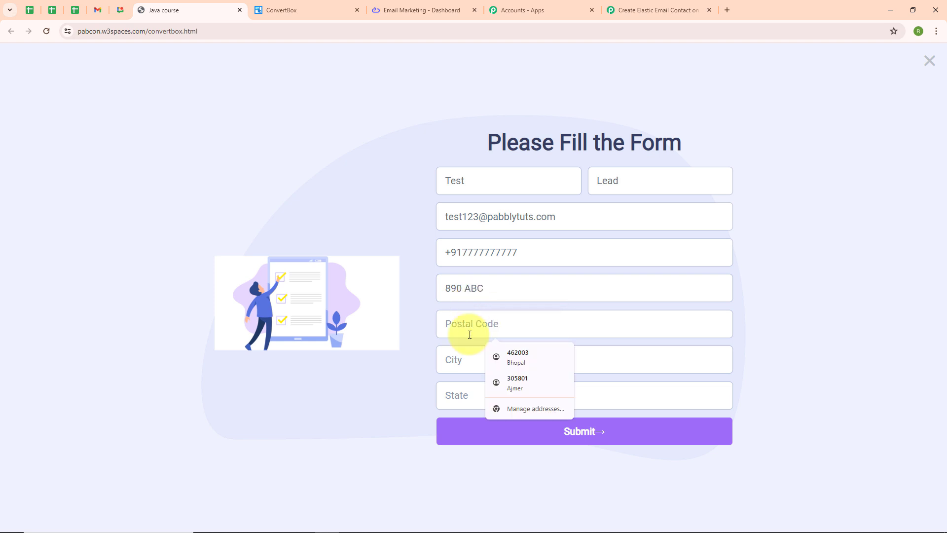
type("305801")
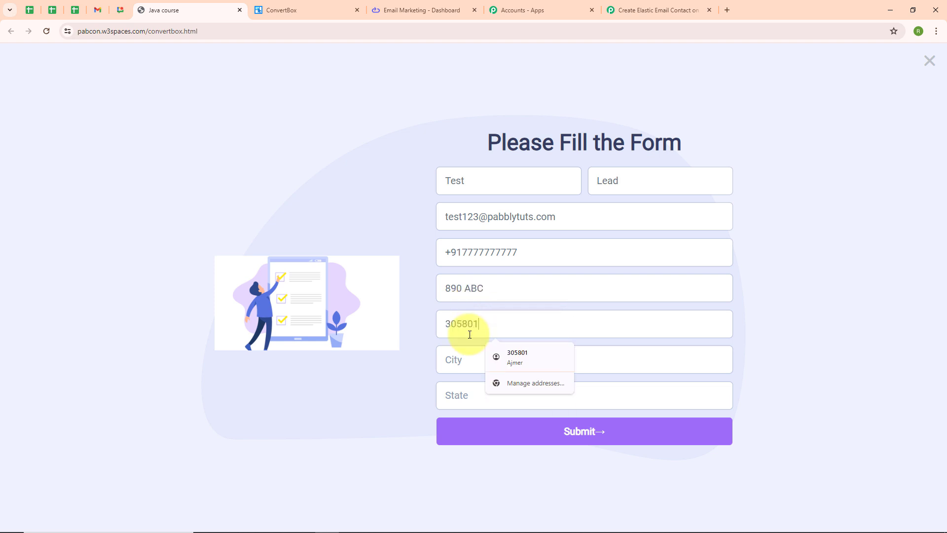
left_click(452, 368)
type("Ajmer")
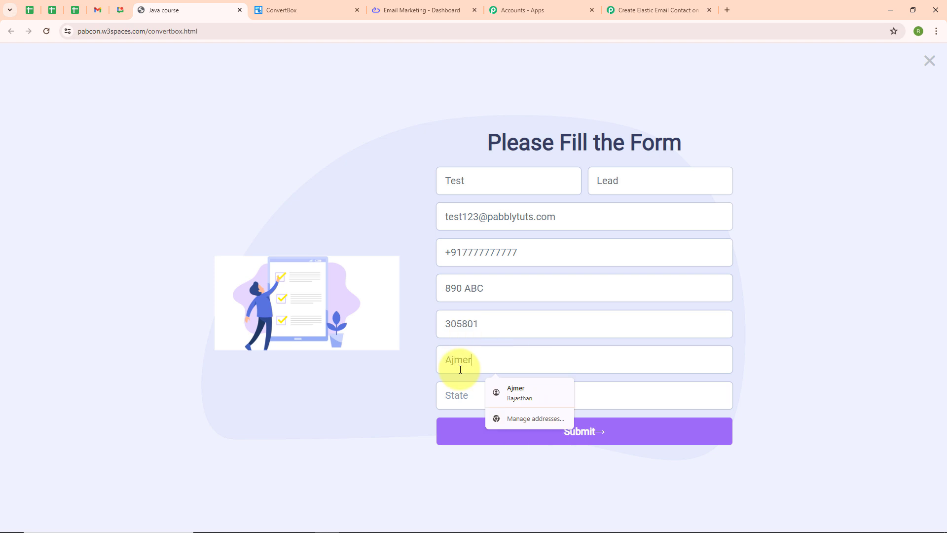
left_click(461, 384)
type("Rajast")
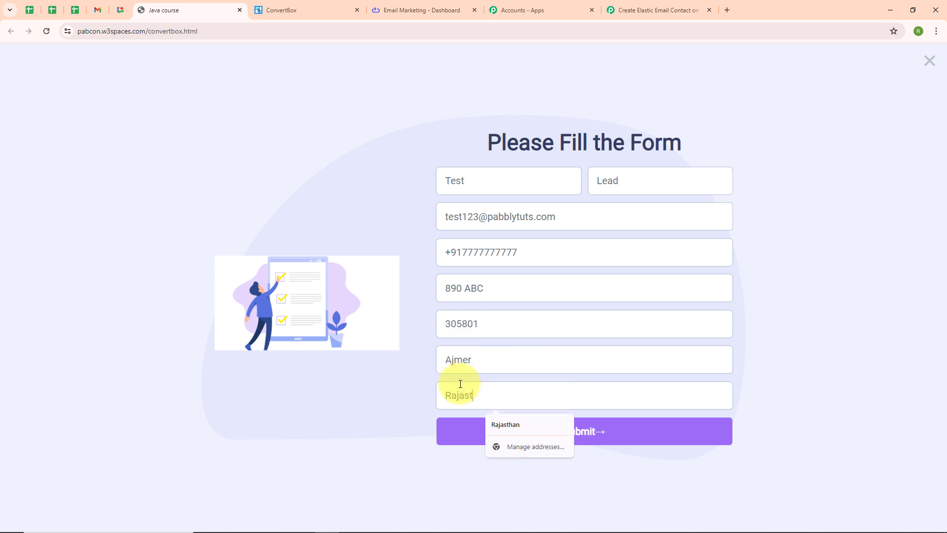
type("han")
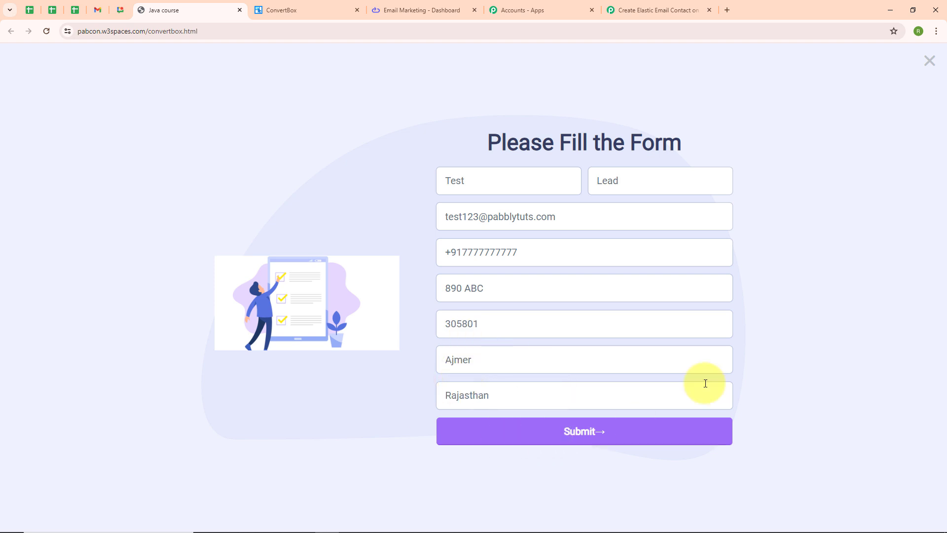
left_click(583, 435)
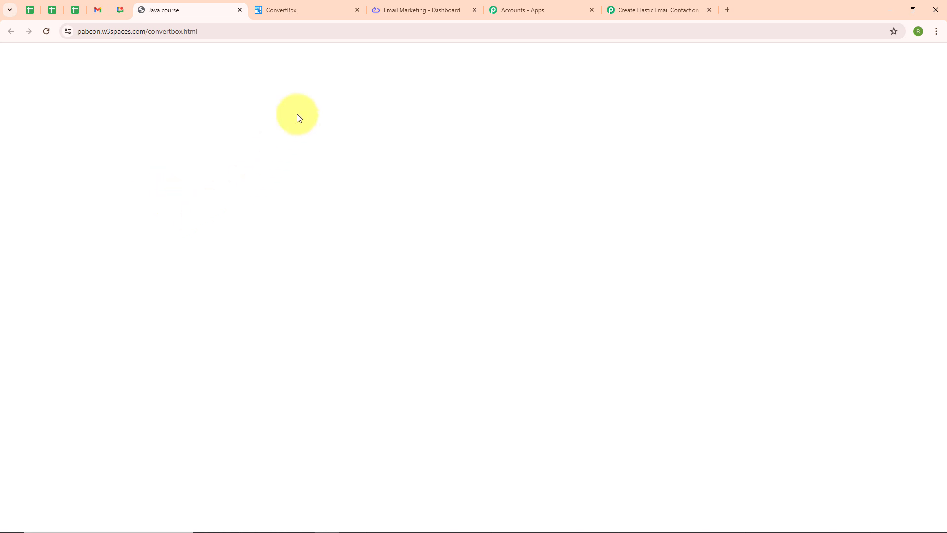
Check Elastic Email's contact list for the new test lead as the 11th Active contact, then return to the workflow.
left_click(388, 6)
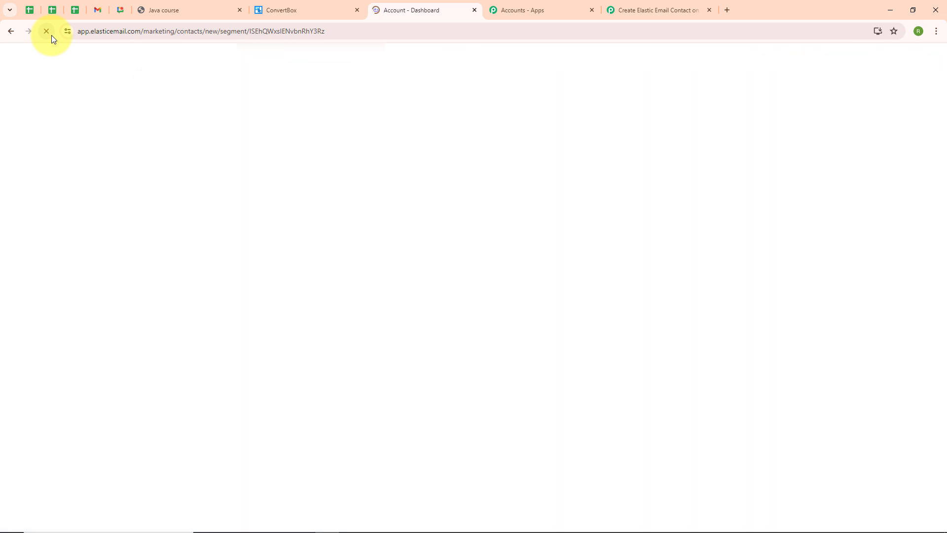
scroll(398, 135, "down", 5)
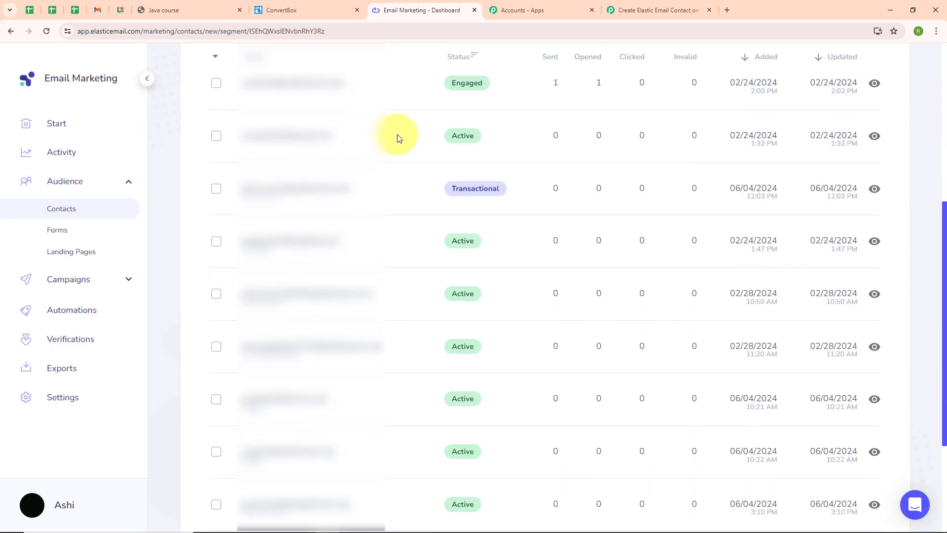
scroll(397, 134, "down", 1)
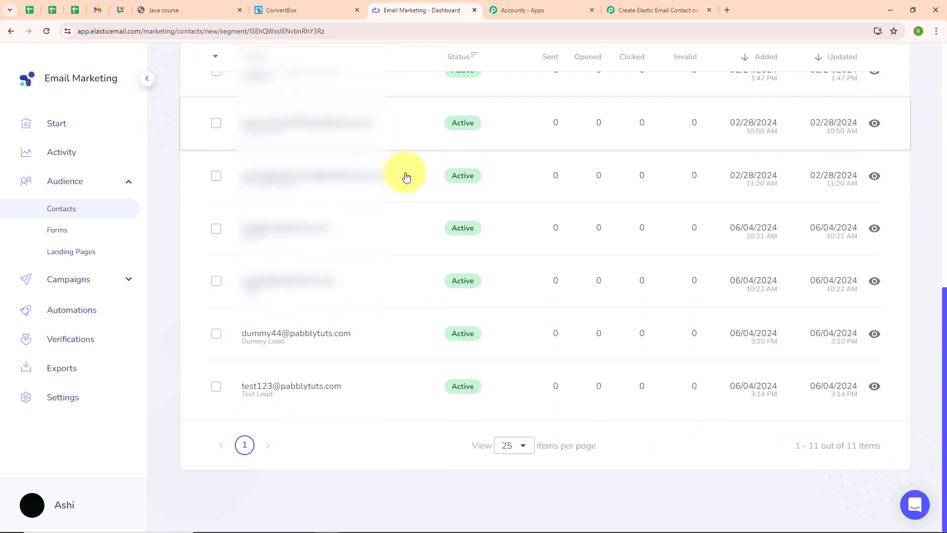
left_click(217, 389)
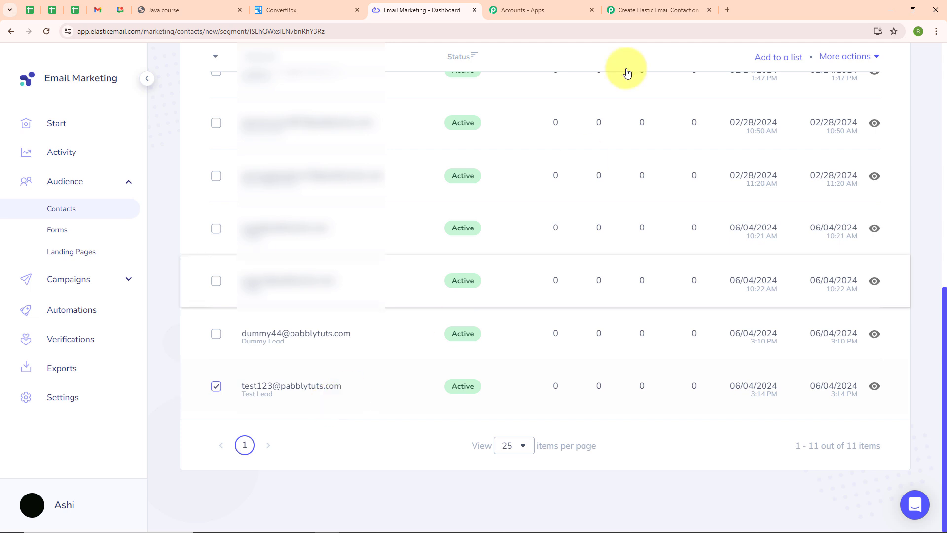
left_click(665, 6)
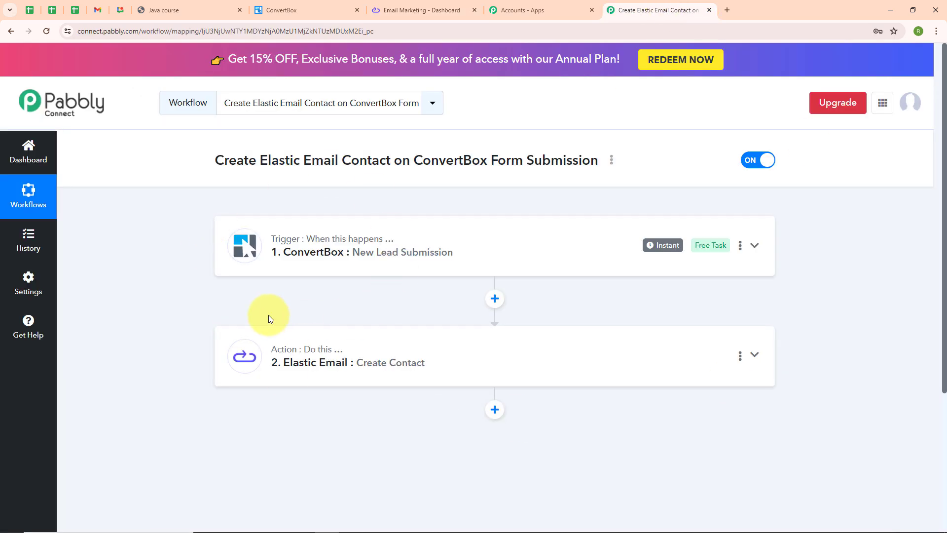